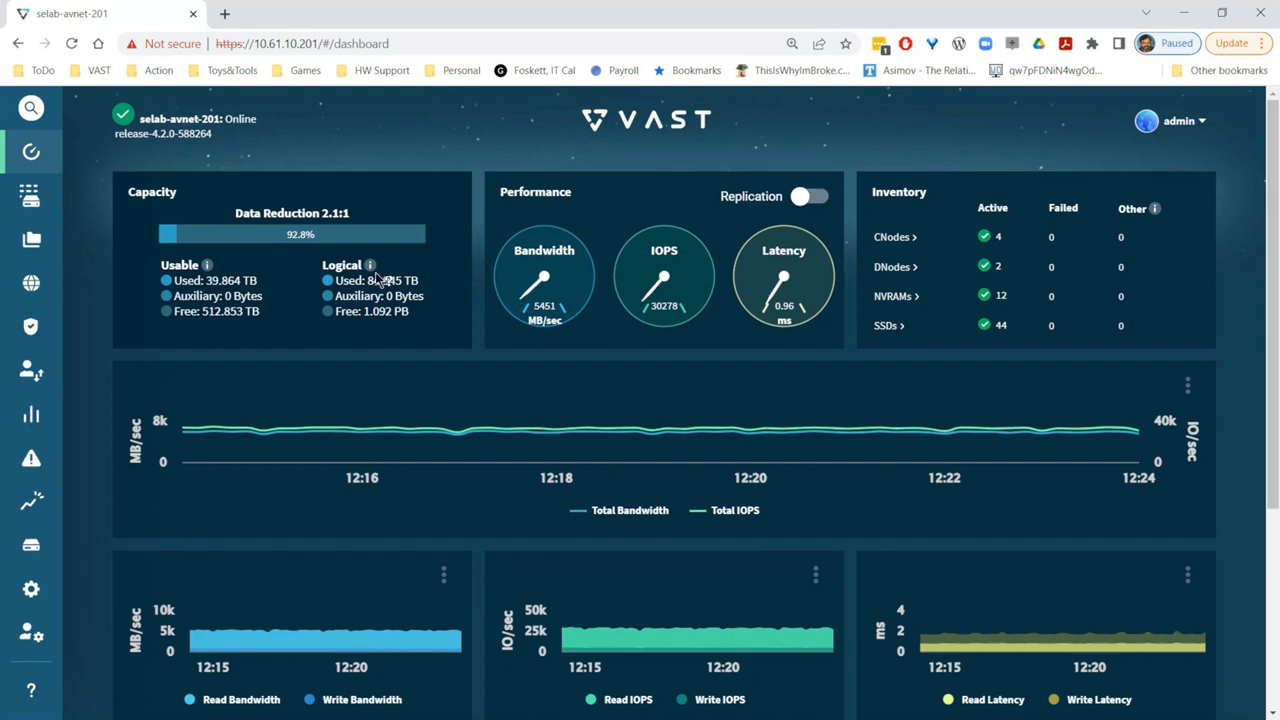
Review the dashboard's capacity figures and open the Top Actors analytics to see the busiest users, views and clients
{"action": "mouse_move", "coordinate": [373, 272]}
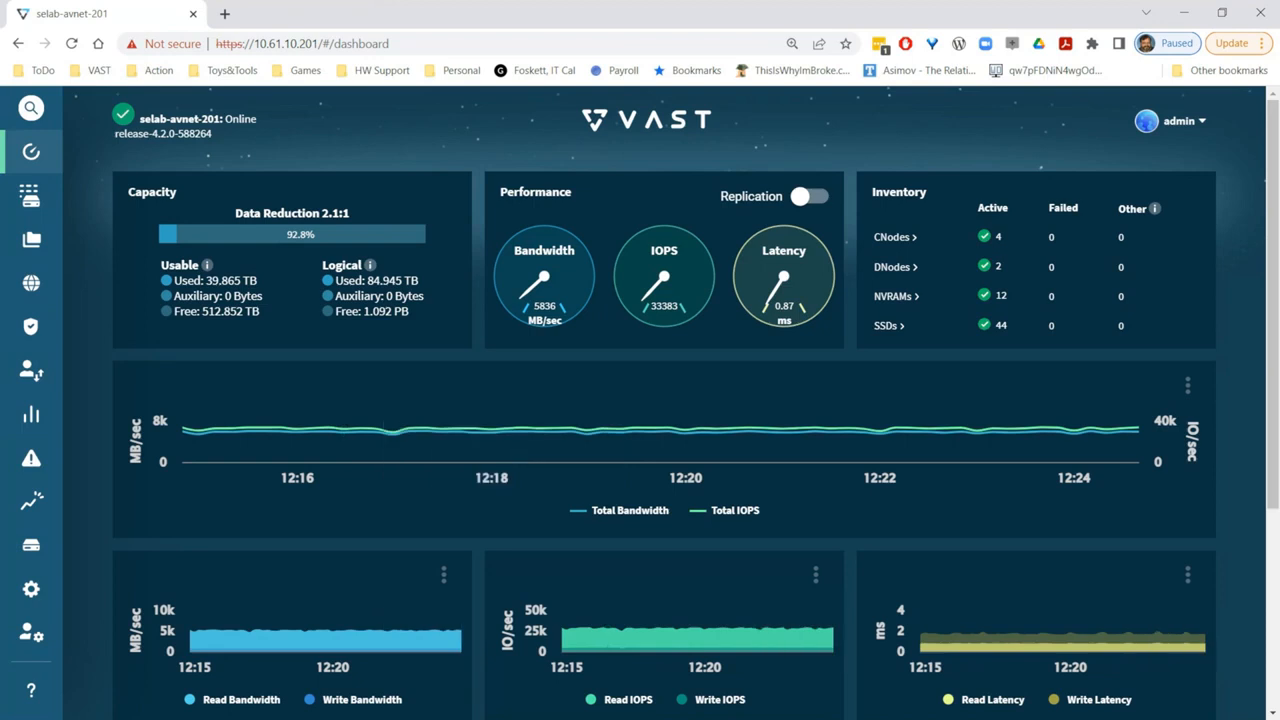
{"action": "mouse_move", "coordinate": [238, 248]}
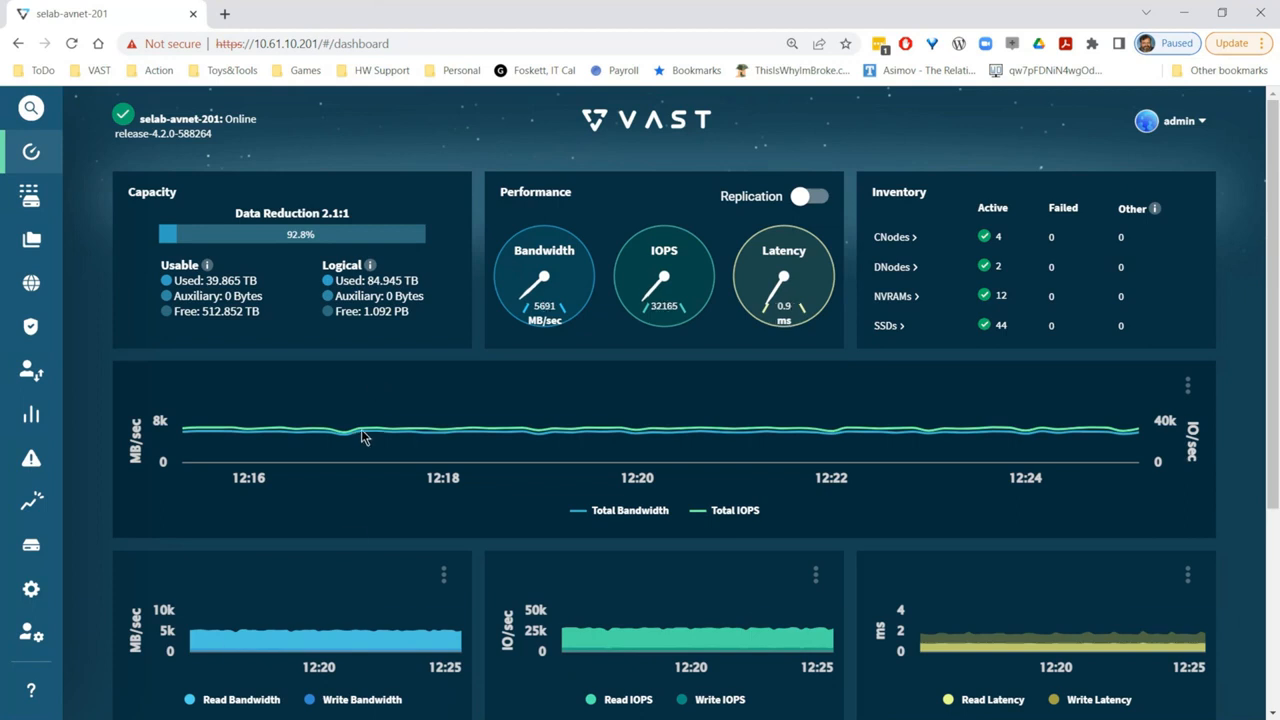
{"action": "mouse_move", "coordinate": [33, 198]}
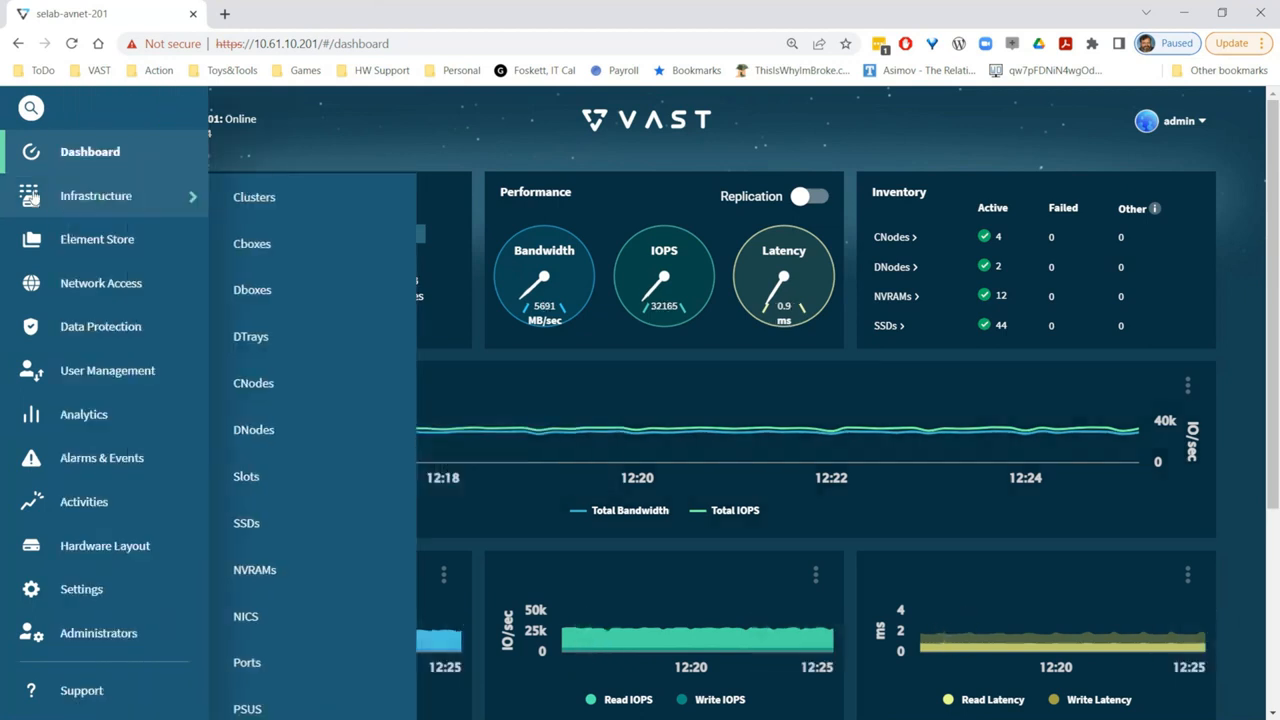
{"action": "mouse_move", "coordinate": [63, 249]}
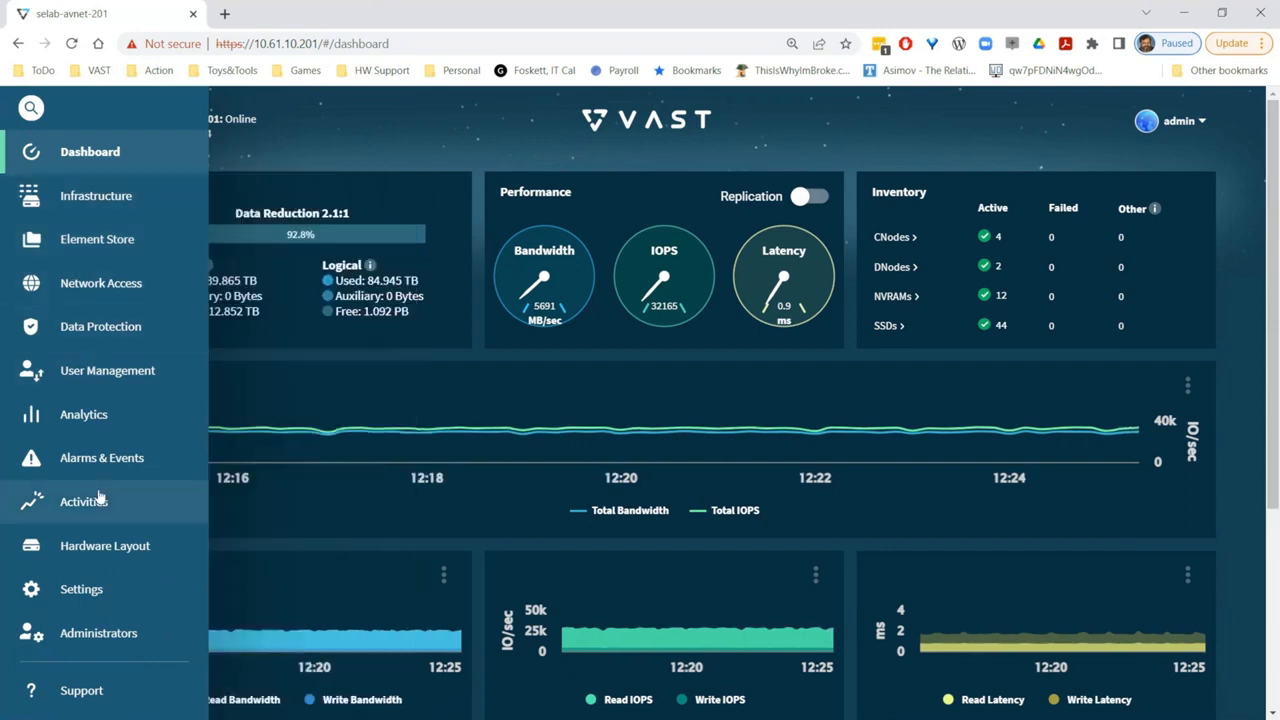
{"action": "mouse_move", "coordinate": [104, 405]}
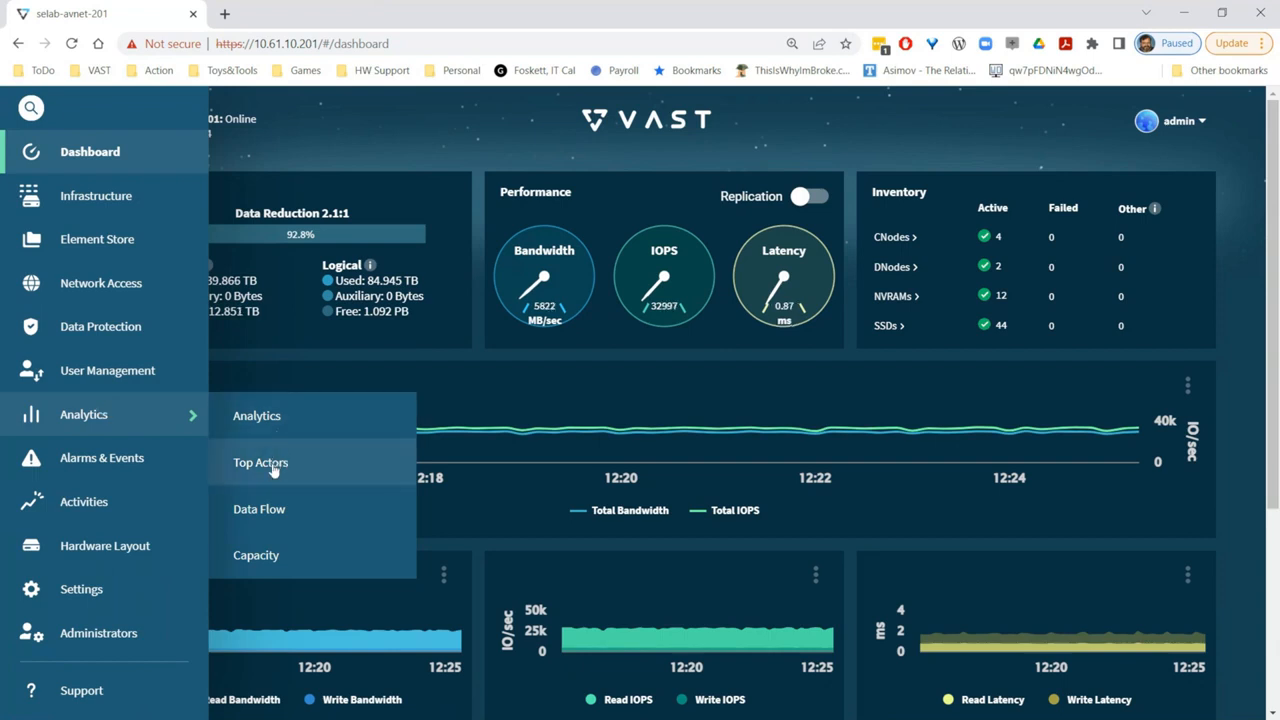
{"action": "left_click", "coordinate": [267, 466]}
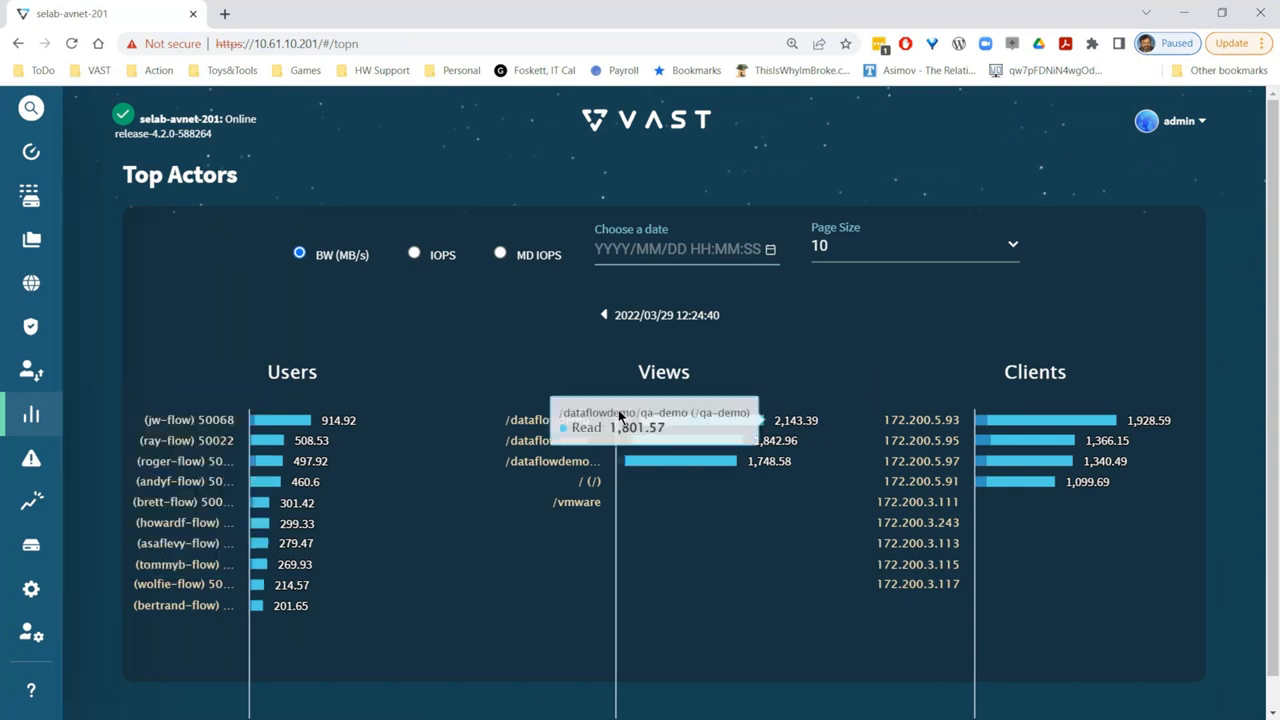
Open the Data Flow analytics and look through the flows between users, hosts, VIPs, CNodes and views
{"action": "mouse_move", "coordinate": [47, 416]}
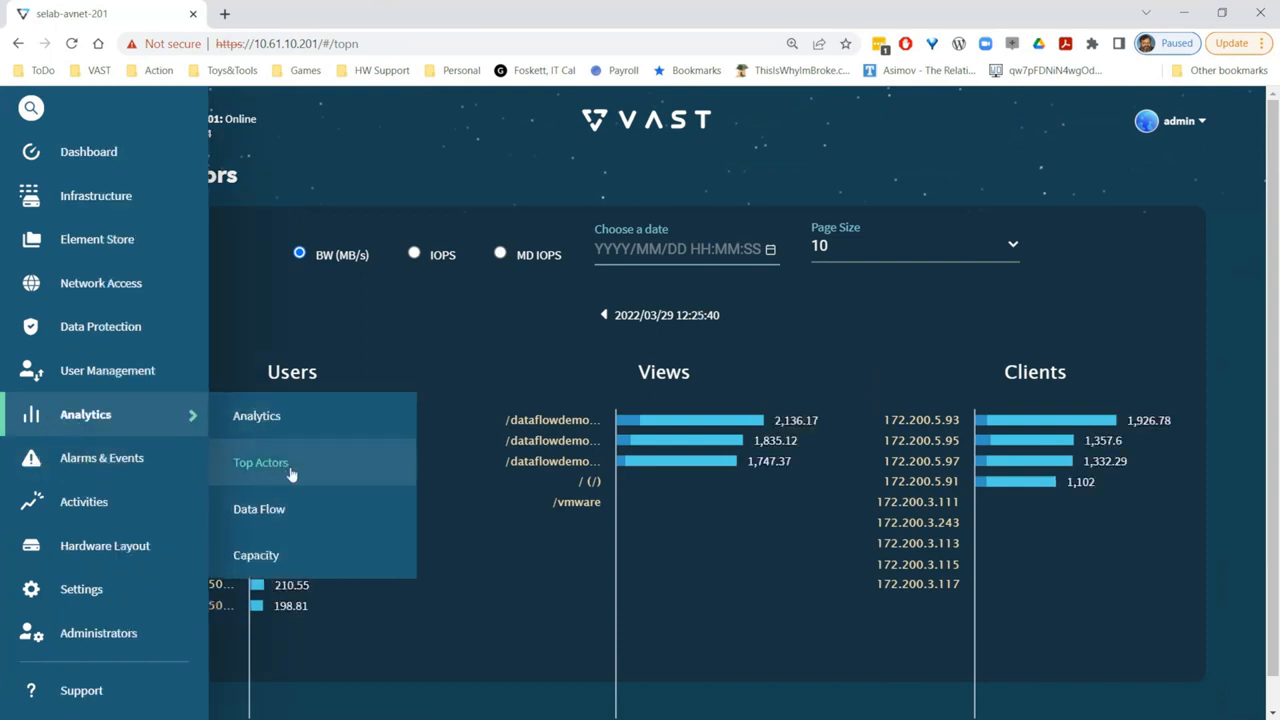
{"action": "left_click", "coordinate": [284, 514]}
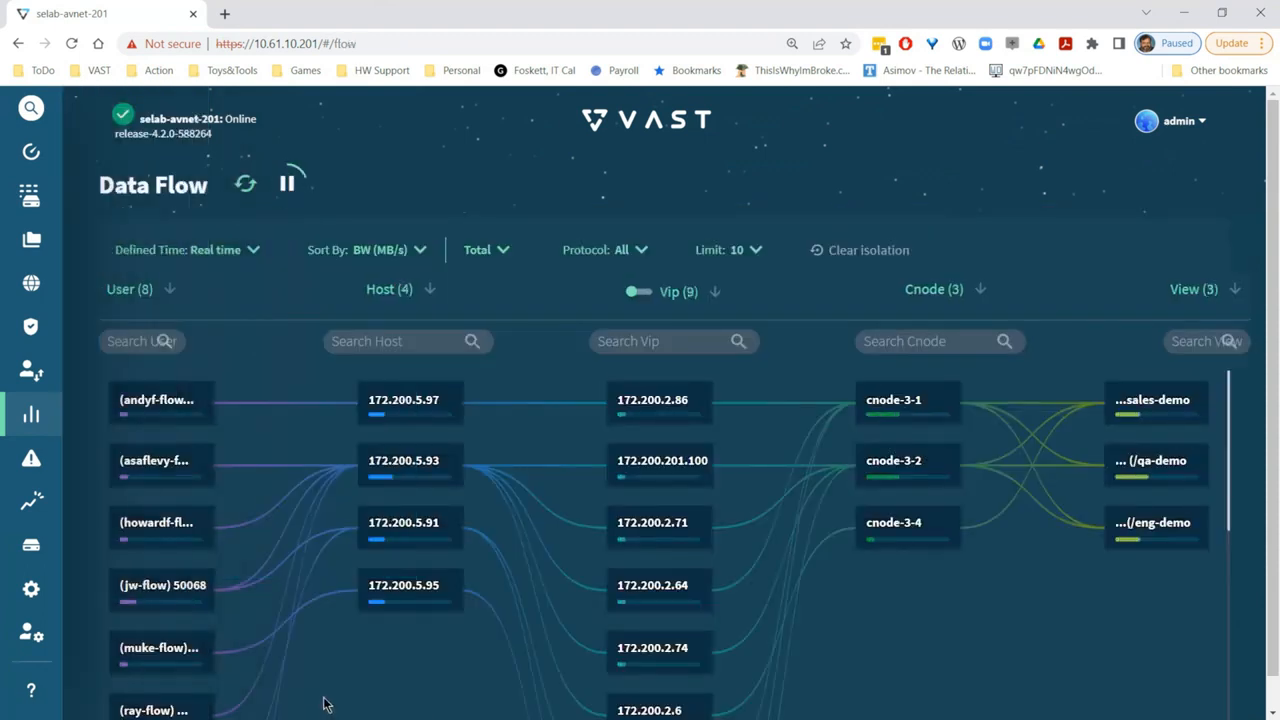
{"action": "scroll", "coordinate": [403, 652], "scroll_direction": "down", "scroll_amount": 4}
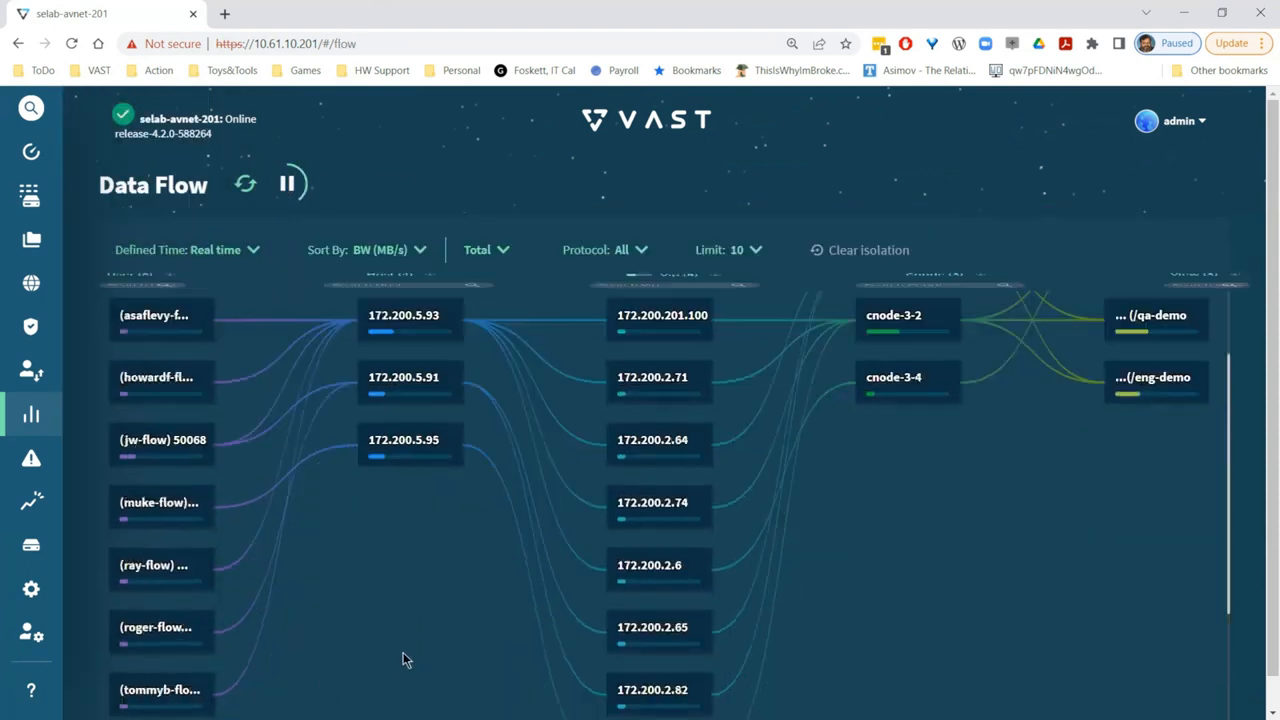
{"action": "scroll", "coordinate": [402, 579], "scroll_direction": "up", "scroll_amount": 5}
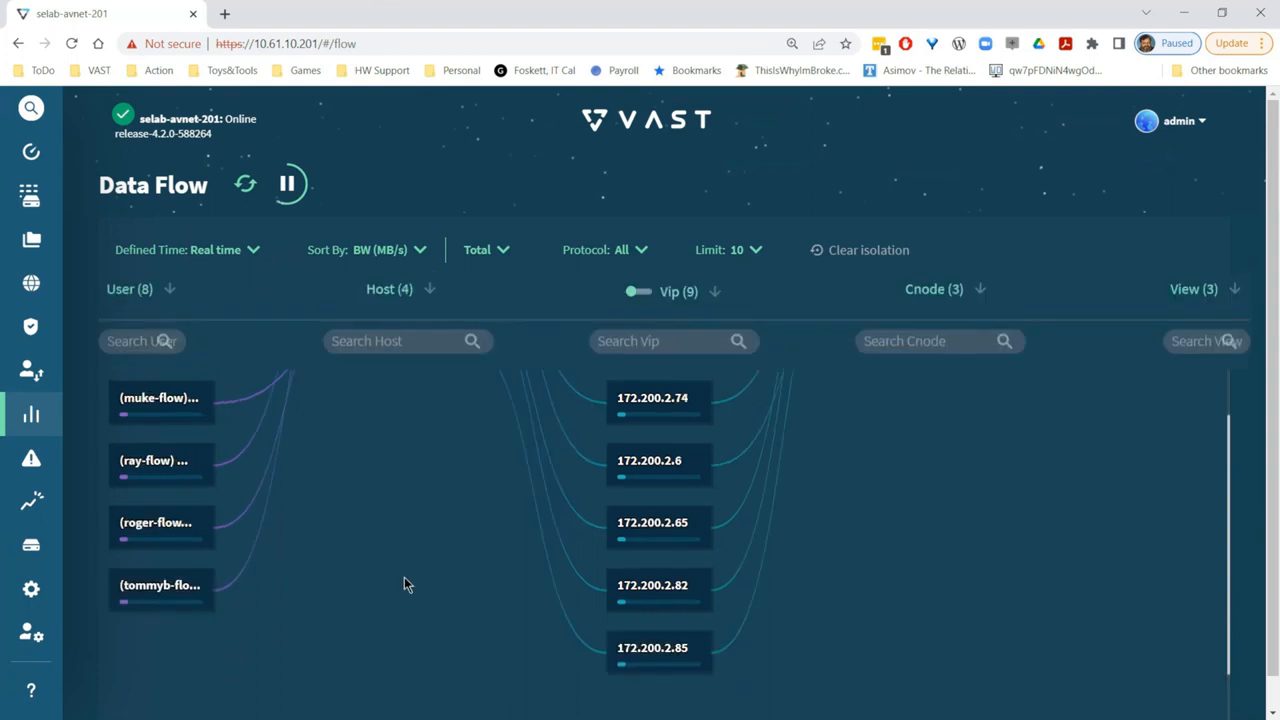
Pin the third listed user in Data Flow and trace that user's path through host, VIP, CNode and view
{"action": "left_click", "coordinate": [163, 446]}
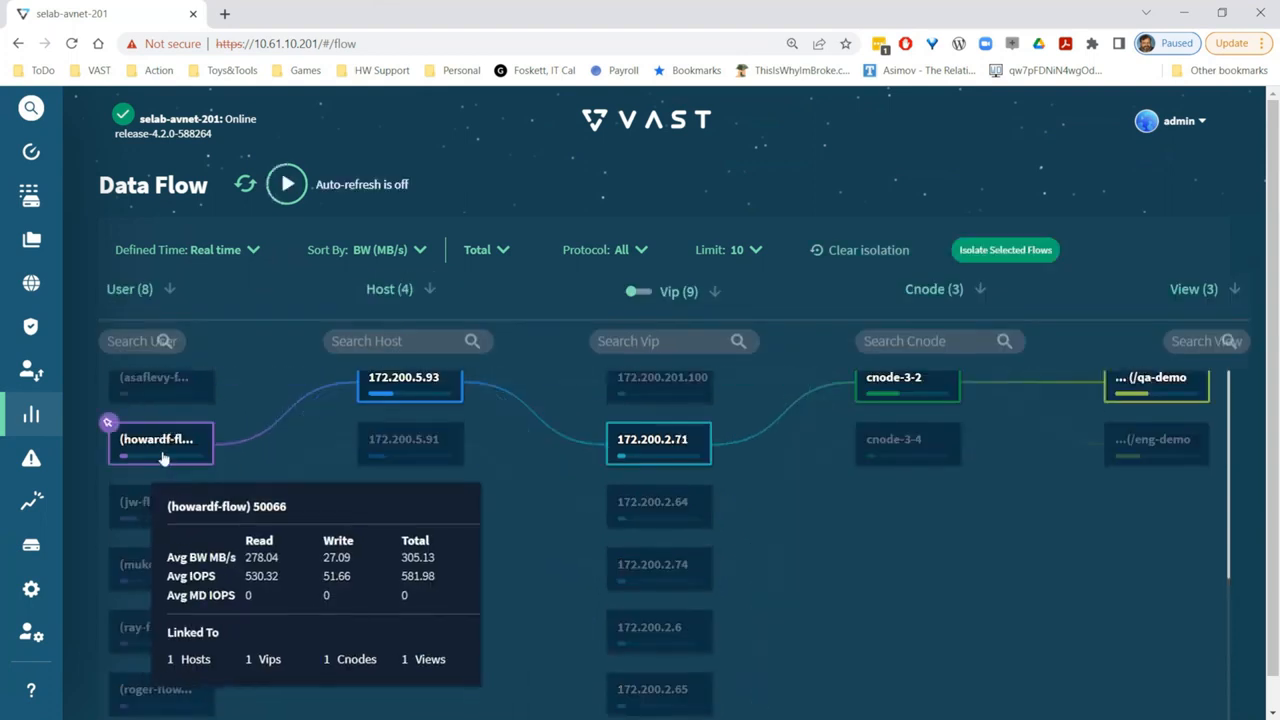
{"action": "left_click", "coordinate": [166, 446]}
{"action": "left_click", "coordinate": [166, 446]}
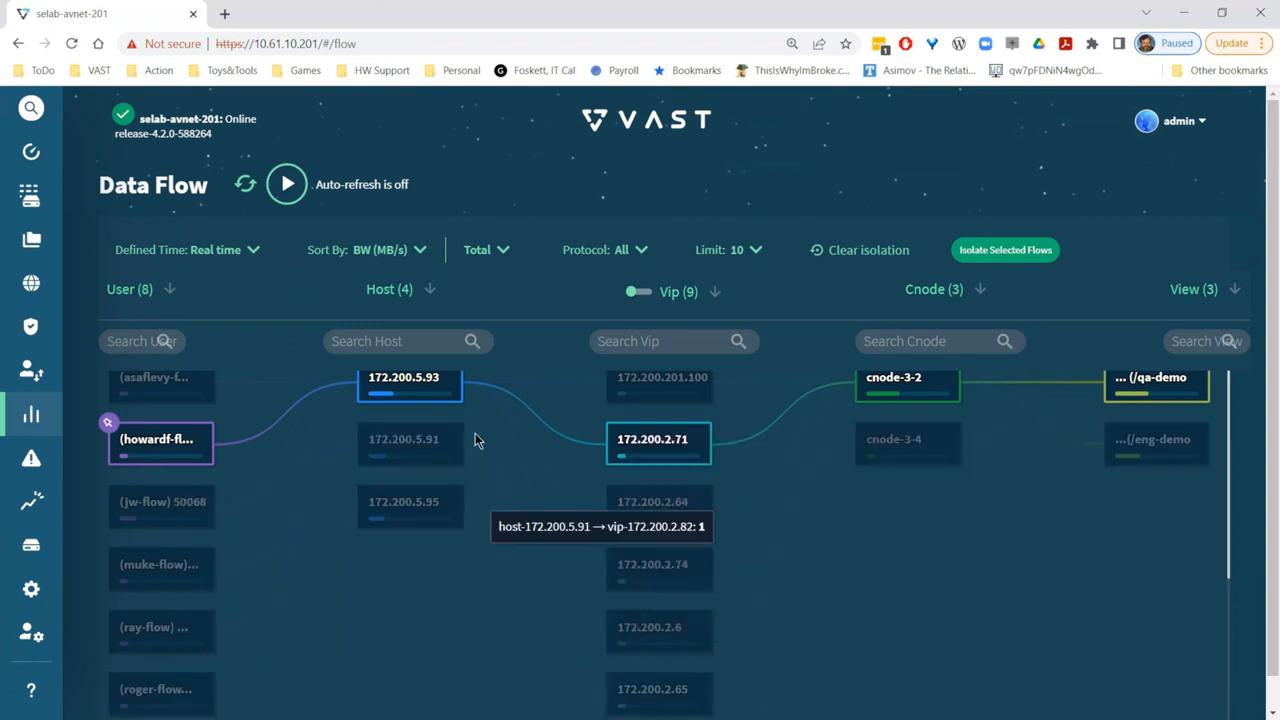
{"action": "mouse_move", "coordinate": [413, 396]}
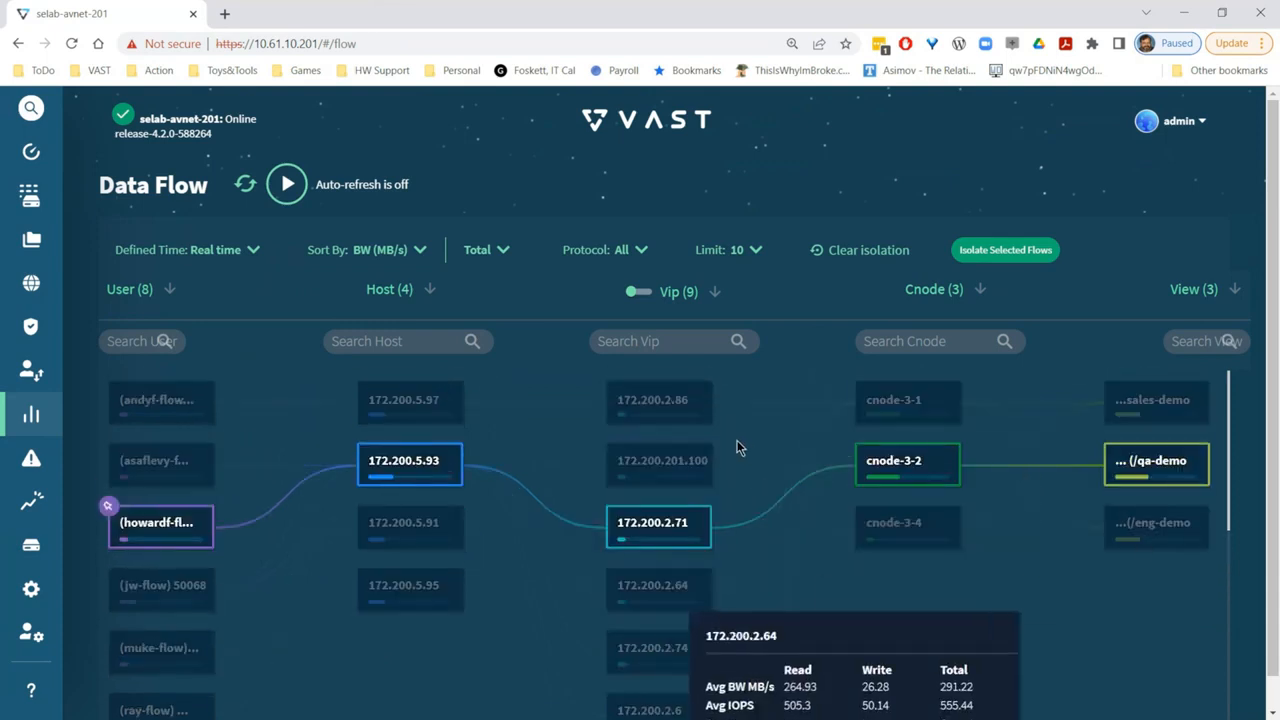
{"action": "mouse_move", "coordinate": [945, 467]}
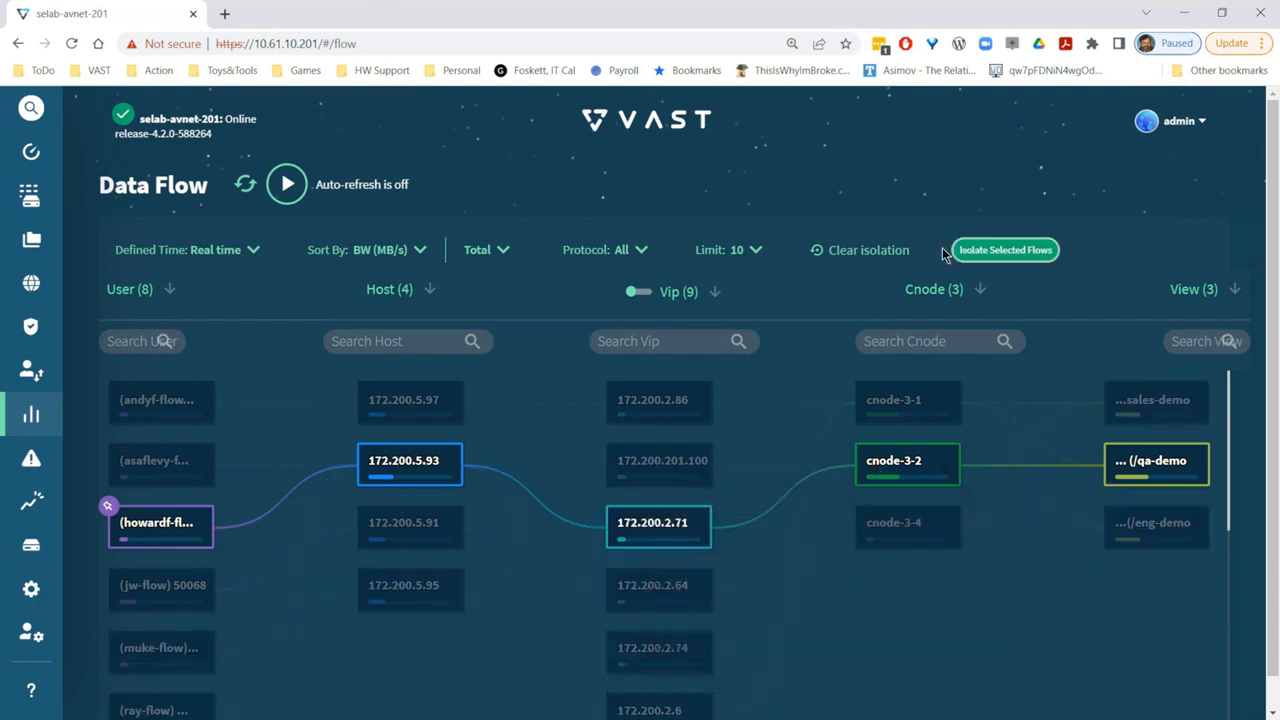
Clear the pinned user's flow and pin cnode-3-2 to examine all users, hosts, VIPs and views connected to it
{"action": "left_click", "coordinate": [841, 256]}
{"action": "left_click", "coordinate": [930, 464]}
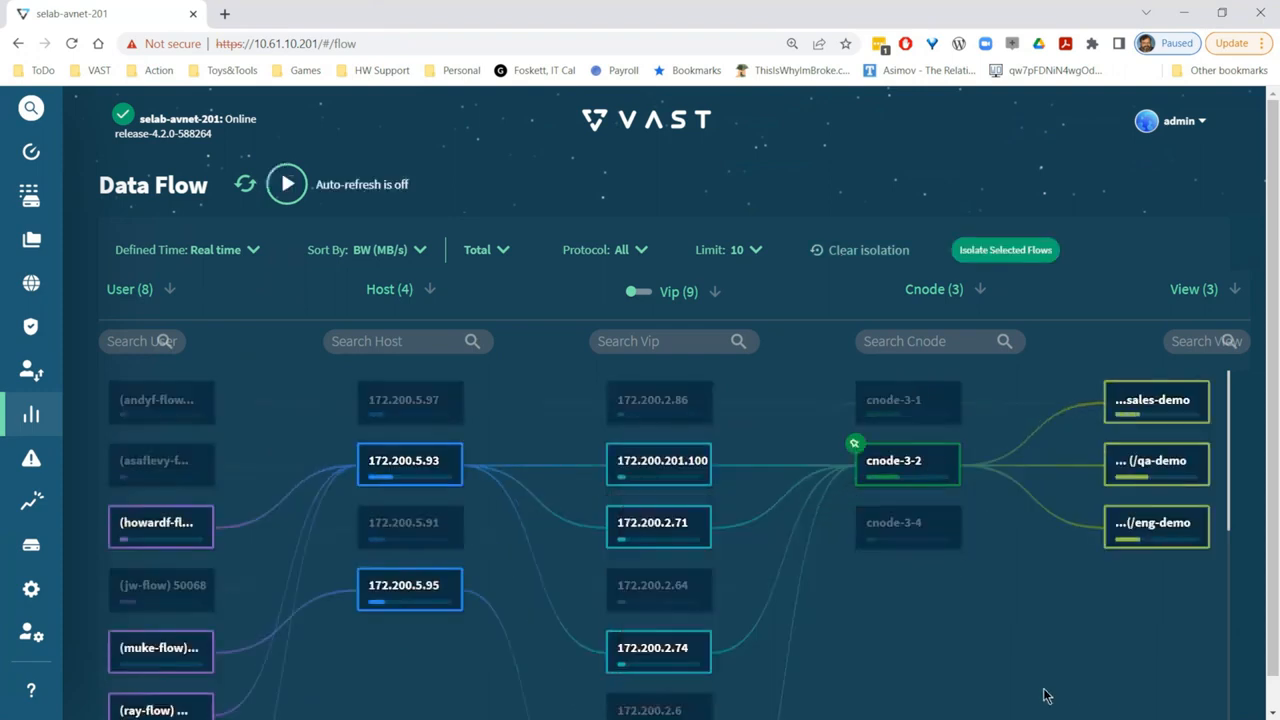
{"action": "scroll", "coordinate": [931, 668], "scroll_direction": "down", "scroll_amount": 2}
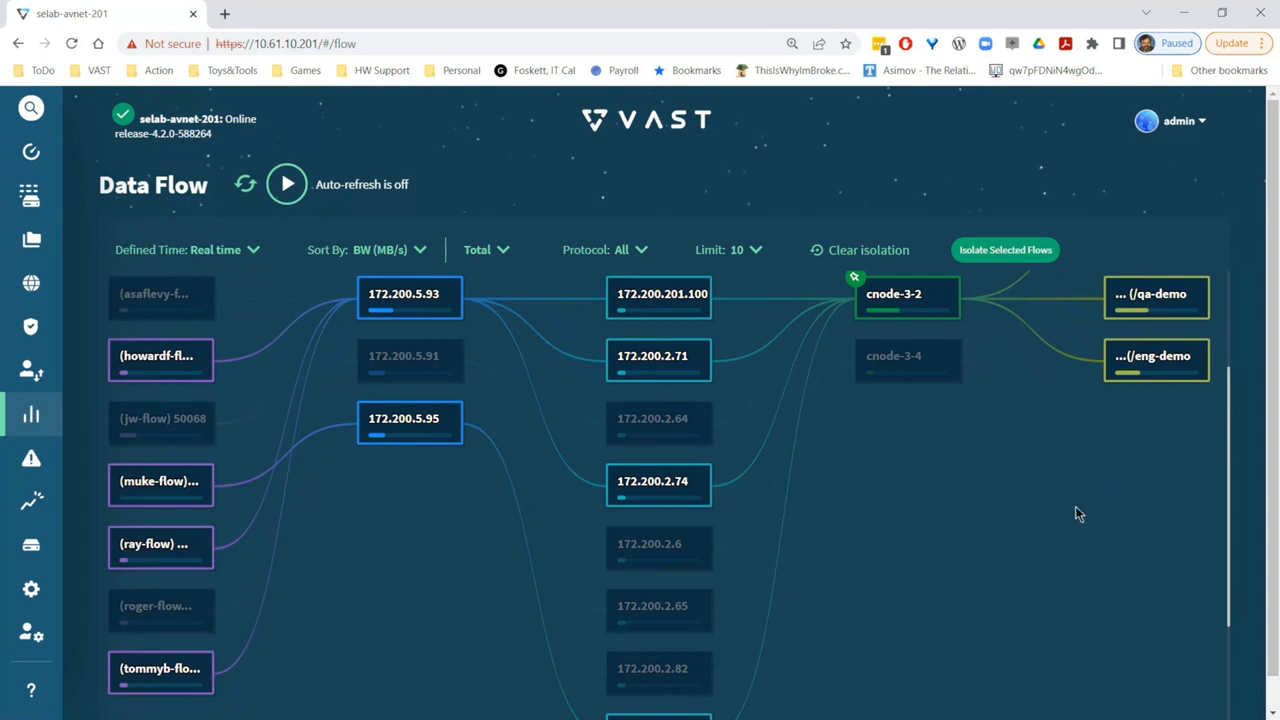
{"action": "scroll", "coordinate": [939, 580], "scroll_direction": "up", "scroll_amount": 2}
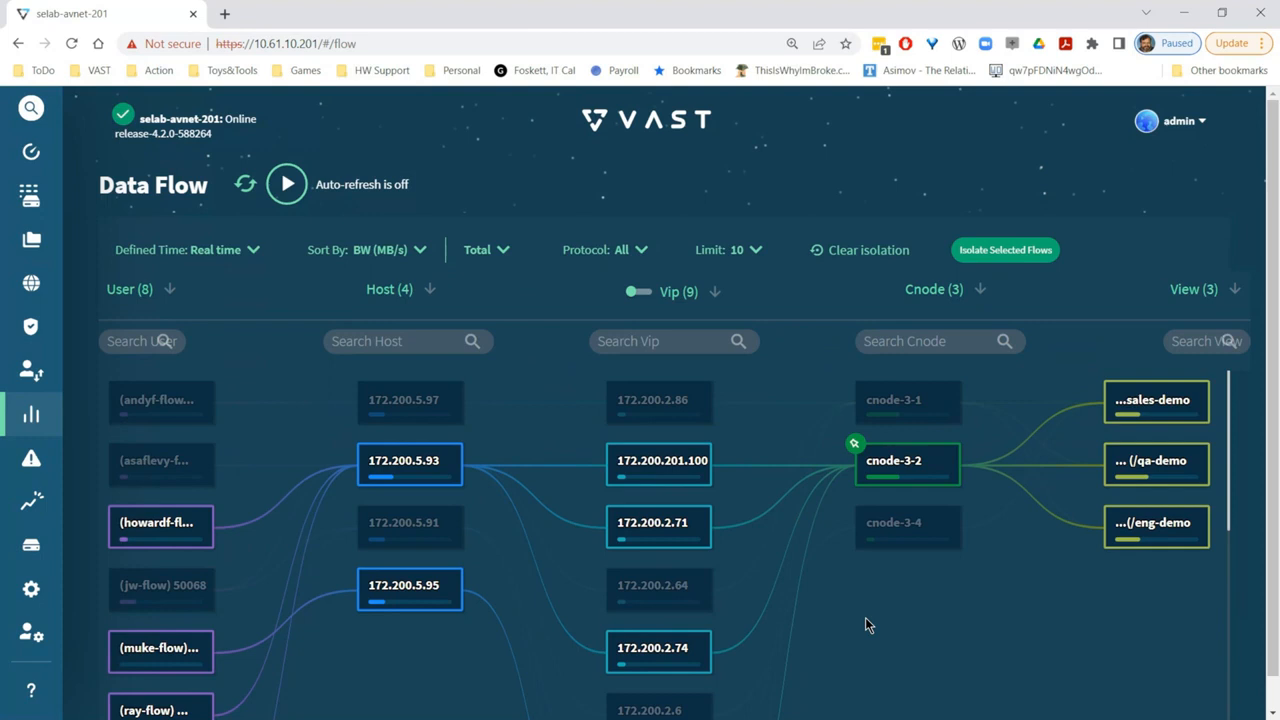
Set the Data Flow time range to the last 10 minutes
{"action": "mouse_move", "coordinate": [170, 397]}
{"action": "left_click", "coordinate": [224, 254]}
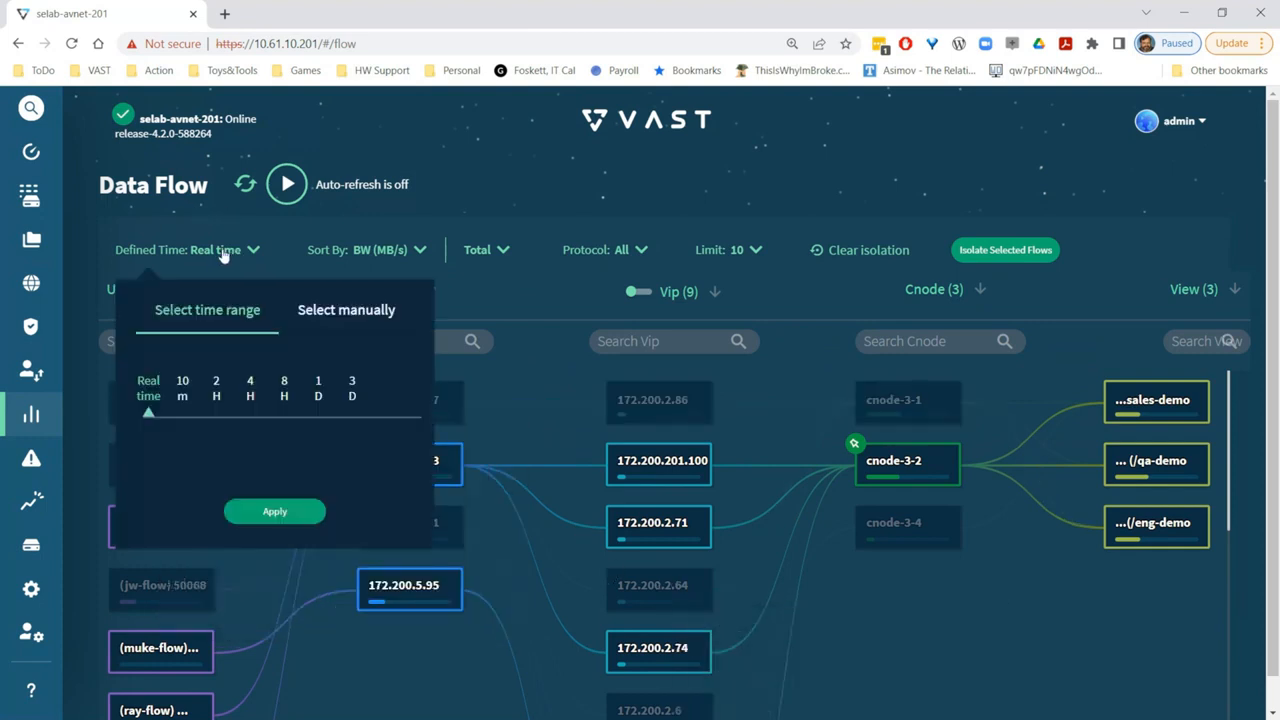
{"action": "left_click", "coordinate": [182, 393]}
{"action": "left_click", "coordinate": [274, 512]}
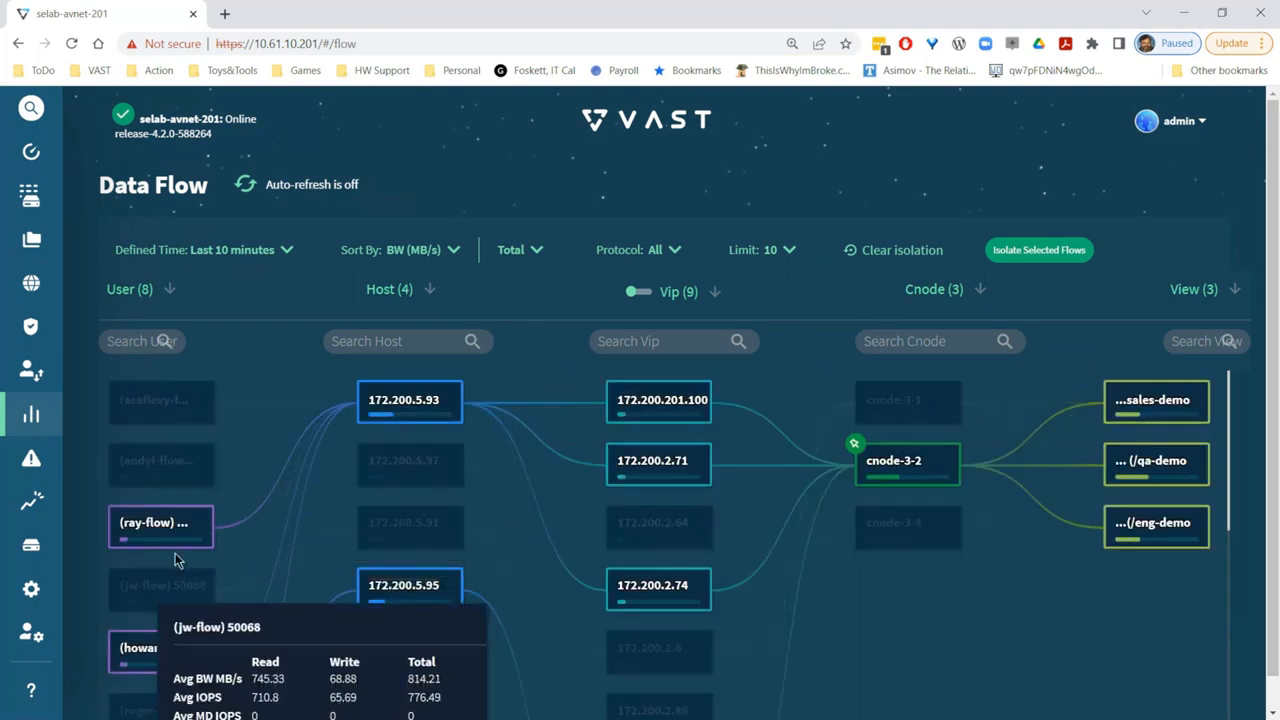
Clear the pinned cnode-3-2 flows and pin only the third listed user's path
{"action": "left_click", "coordinate": [160, 528]}
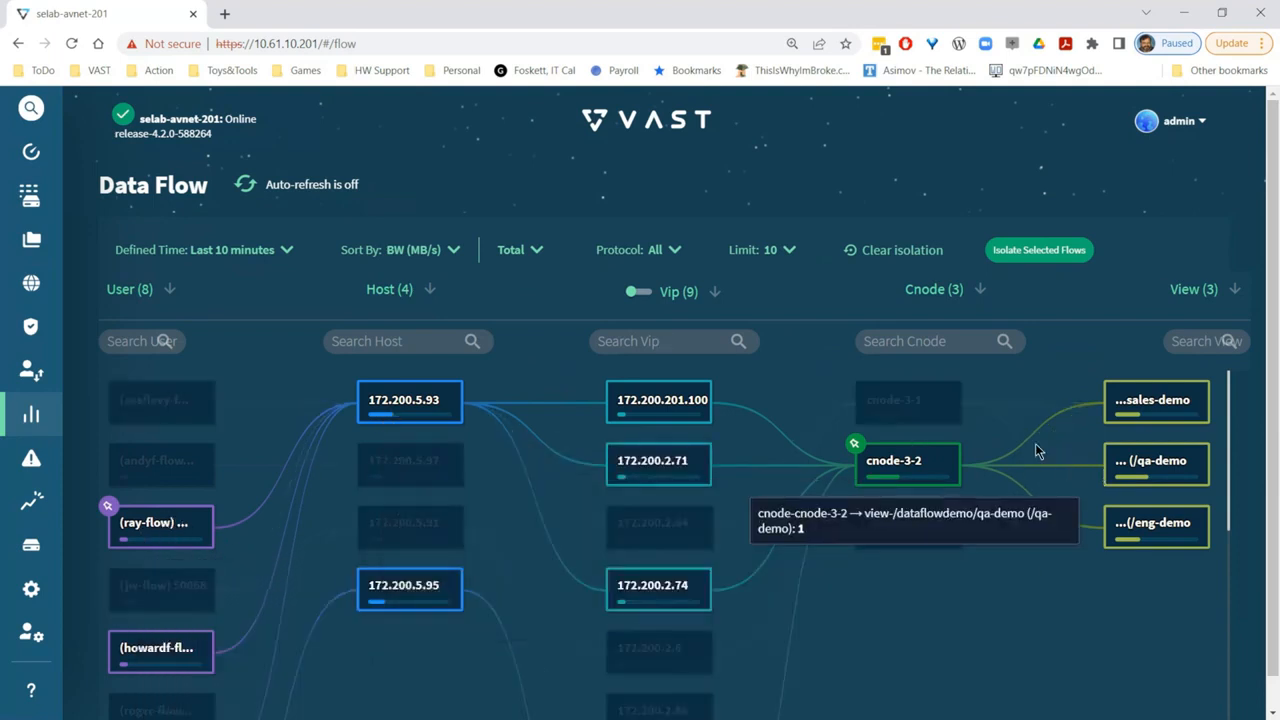
{"action": "left_click", "coordinate": [901, 257]}
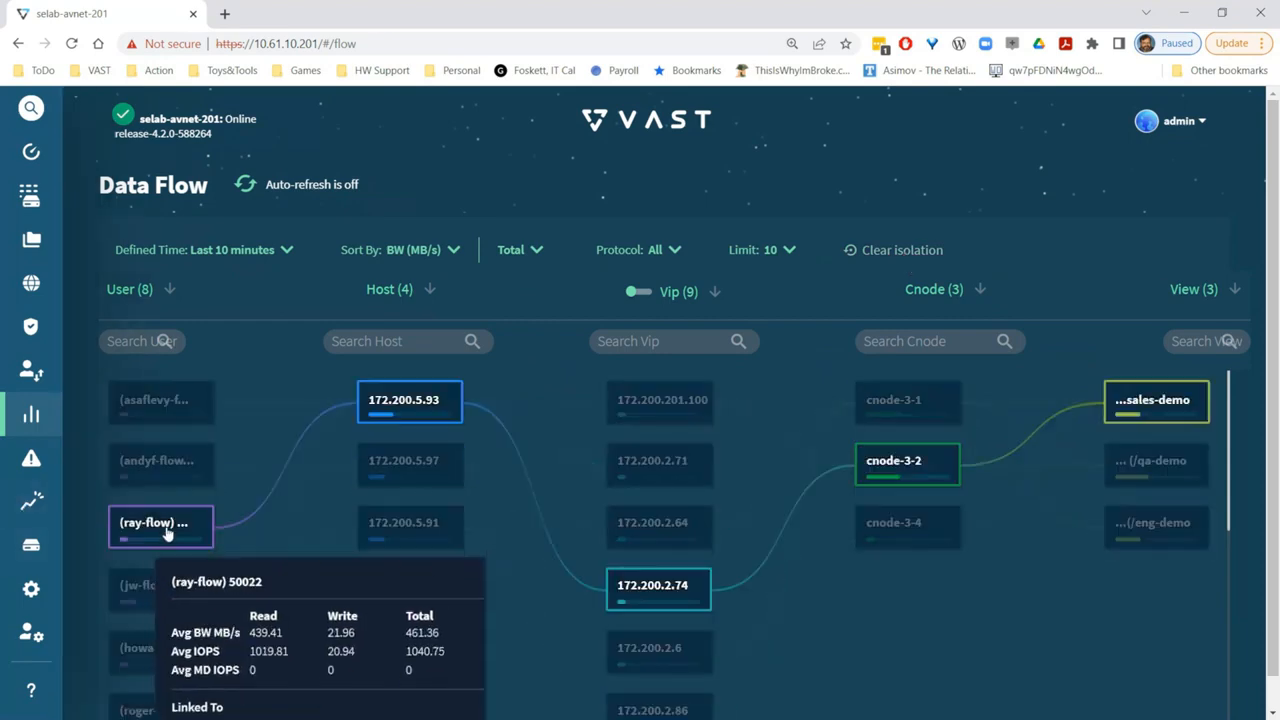
{"action": "left_click", "coordinate": [168, 522]}
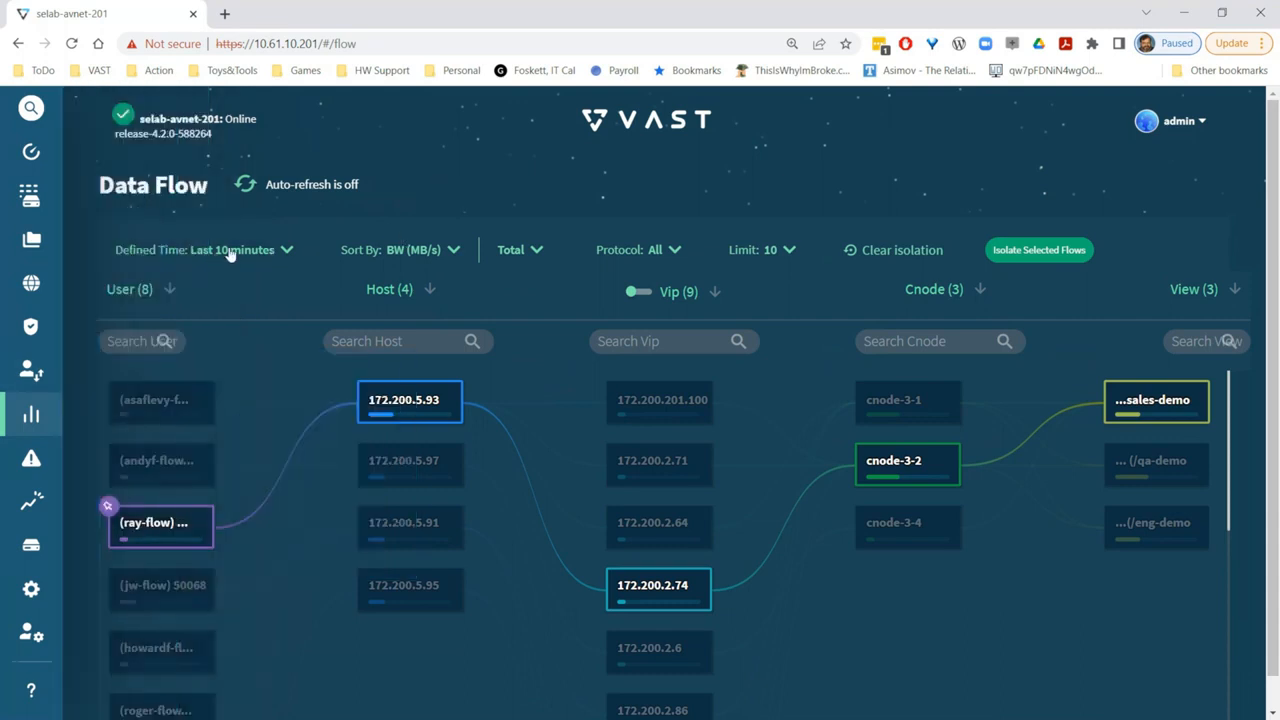
Check the manual start and end time options of the Data Flow time range, leaving the filter without applying a change
{"action": "left_click", "coordinate": [230, 254]}
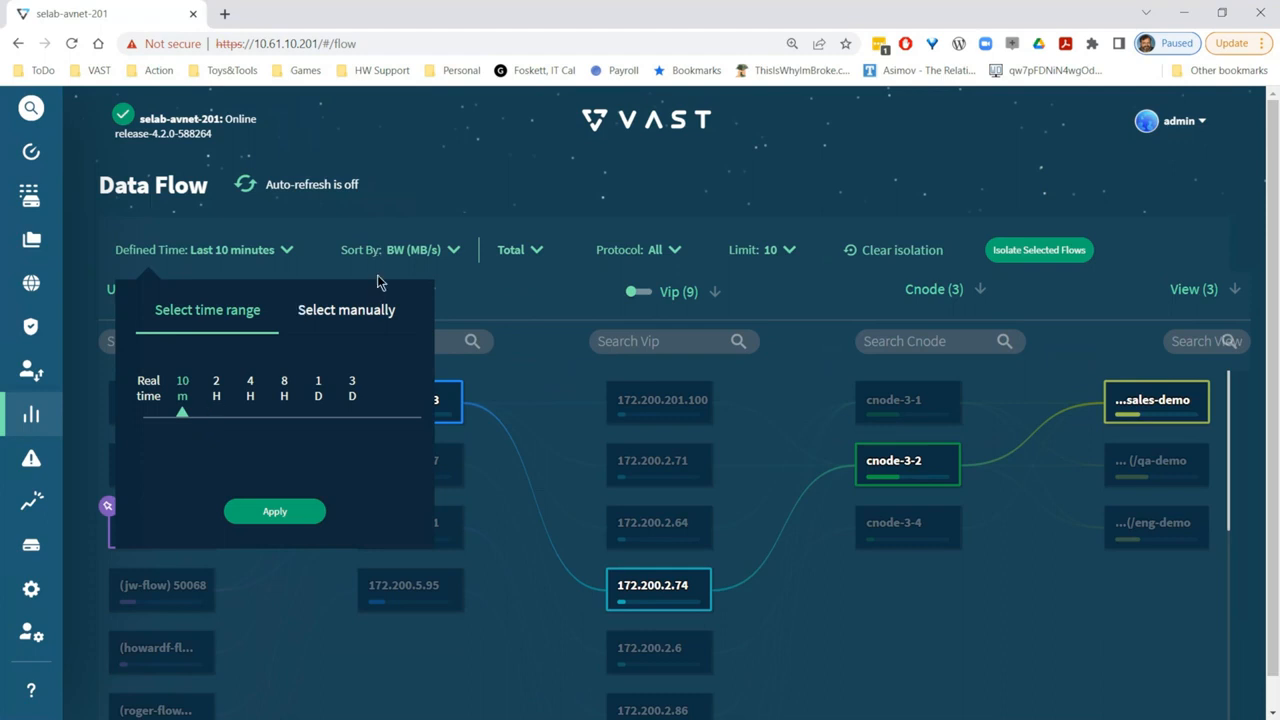
{"action": "left_click", "coordinate": [341, 322]}
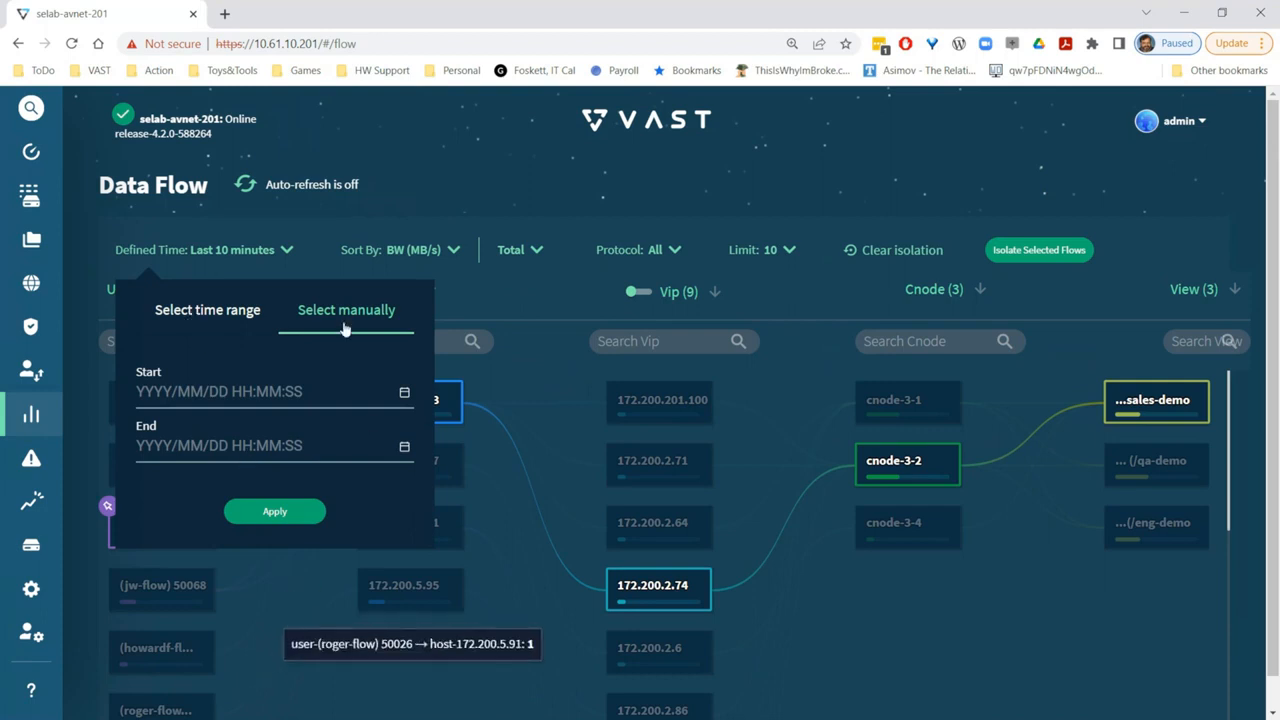
{"action": "left_click", "coordinate": [265, 251]}
{"action": "left_click", "coordinate": [266, 251]}
{"action": "left_click", "coordinate": [266, 251]}
Open the Analytics reports and display the predefined CNode Bandwidth graphs
{"action": "mouse_move", "coordinate": [55, 418]}
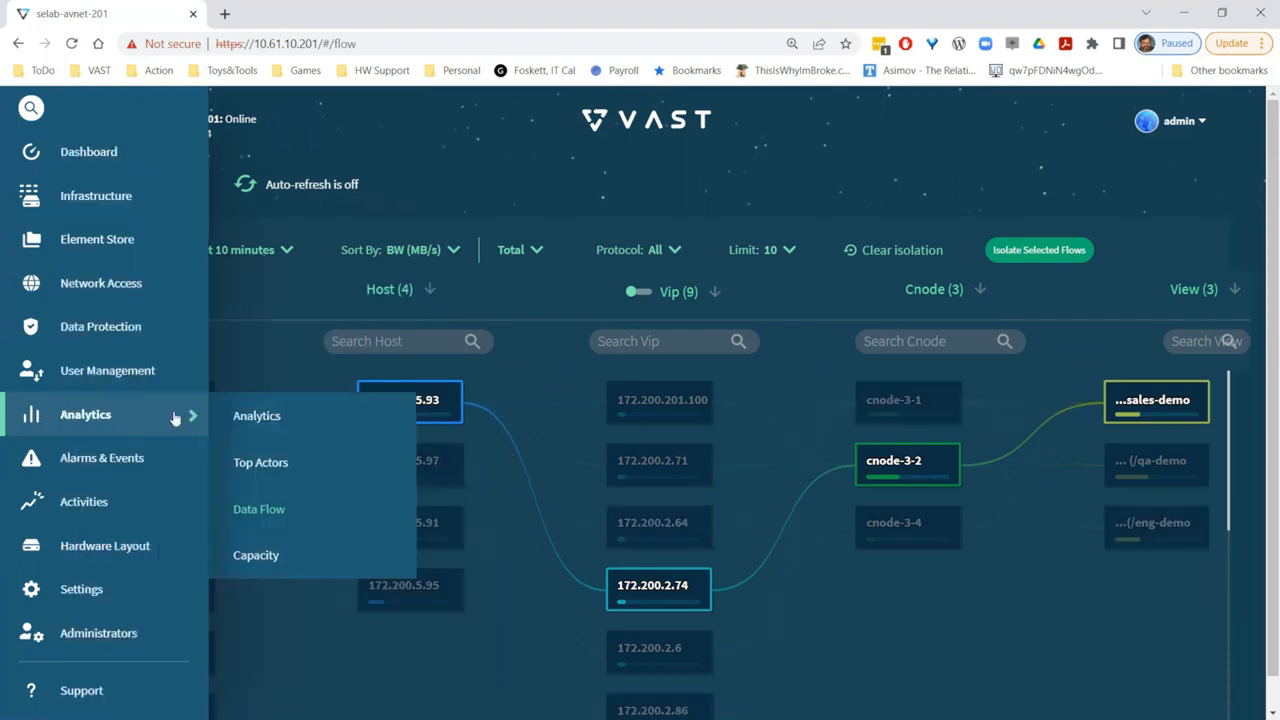
{"action": "left_click", "coordinate": [257, 419]}
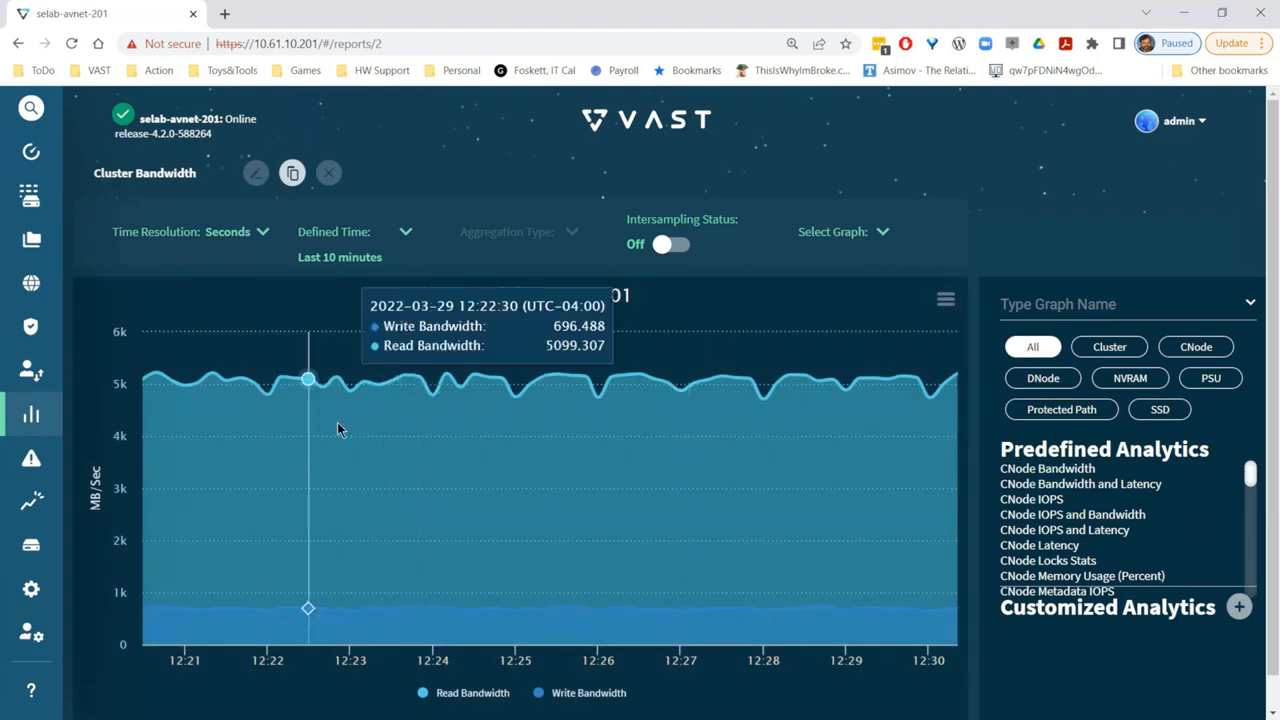
{"action": "left_click", "coordinate": [1062, 469]}
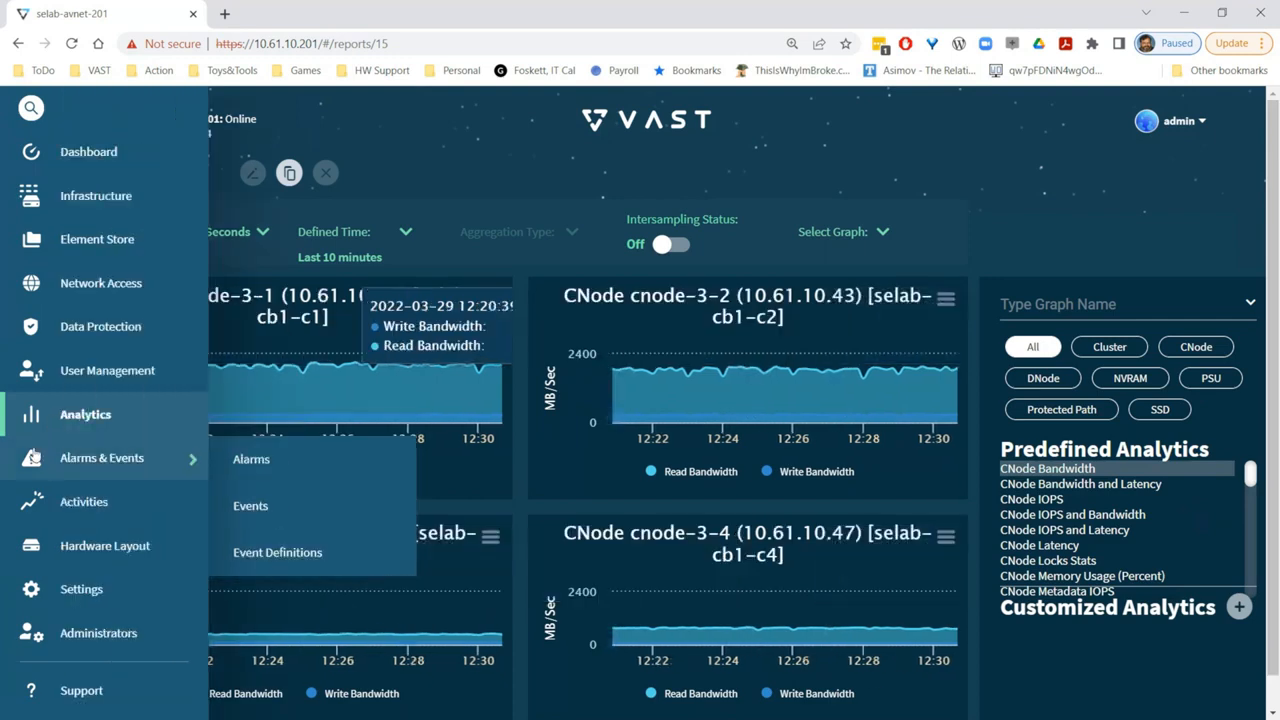
Return to the Data Flow analytics and view the real-time flows and the first user's details
{"action": "left_click", "coordinate": [96, 416]}
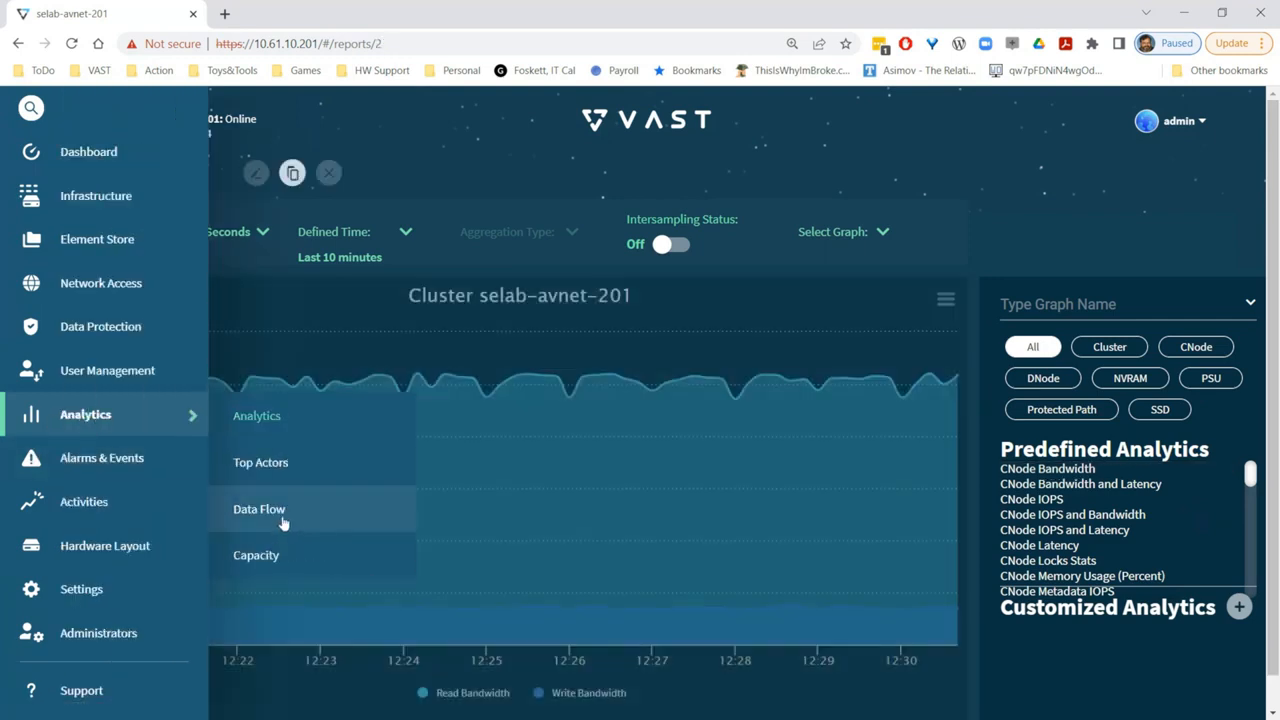
{"action": "left_click", "coordinate": [283, 523]}
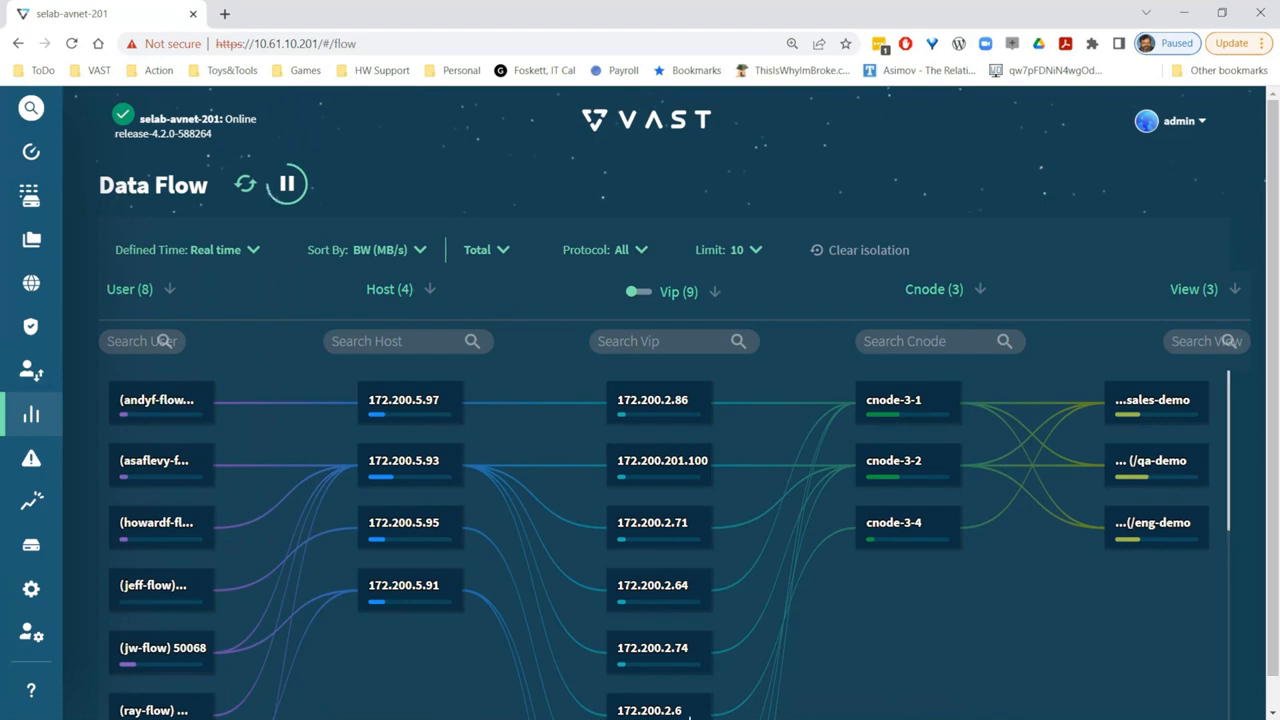
{"action": "mouse_move", "coordinate": [180, 418]}
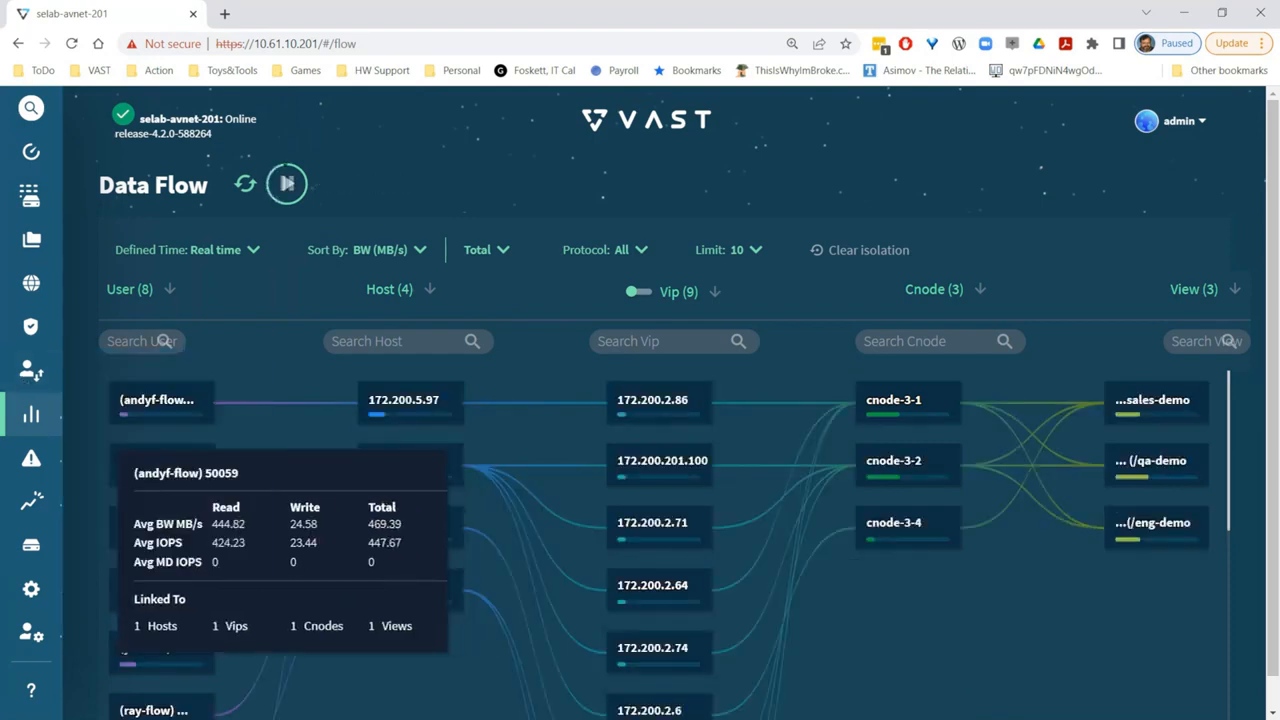
Open the Capacity analytics and drill down from the root through the folder containing bigfiles into its fio subfolder
{"action": "mouse_move", "coordinate": [31, 414]}
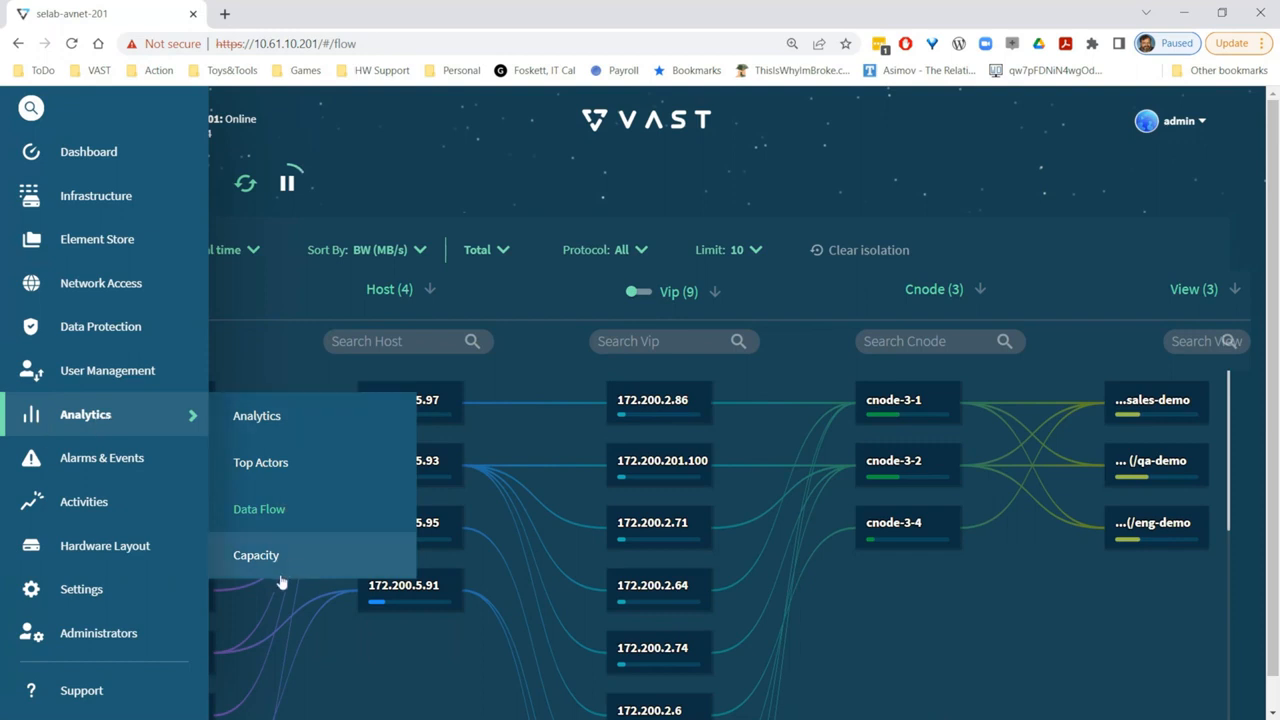
{"action": "left_click", "coordinate": [258, 556]}
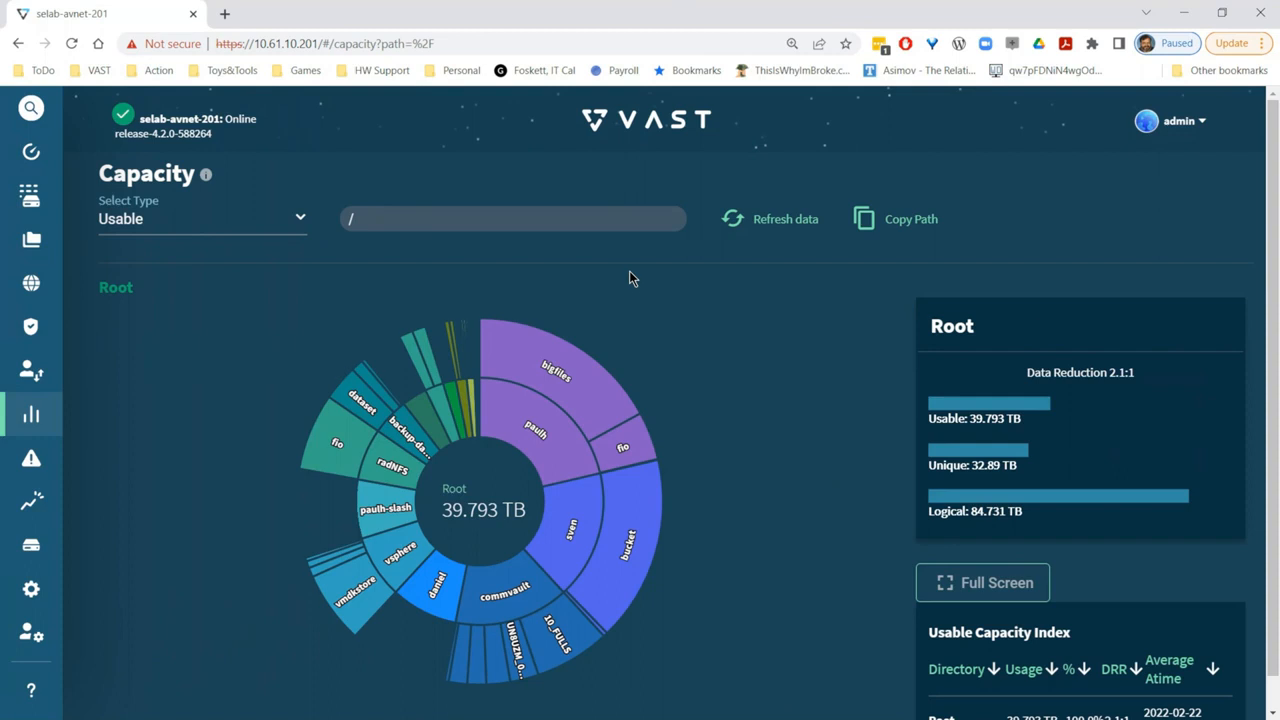
{"action": "mouse_move", "coordinate": [592, 520]}
{"action": "mouse_move", "coordinate": [610, 428]}
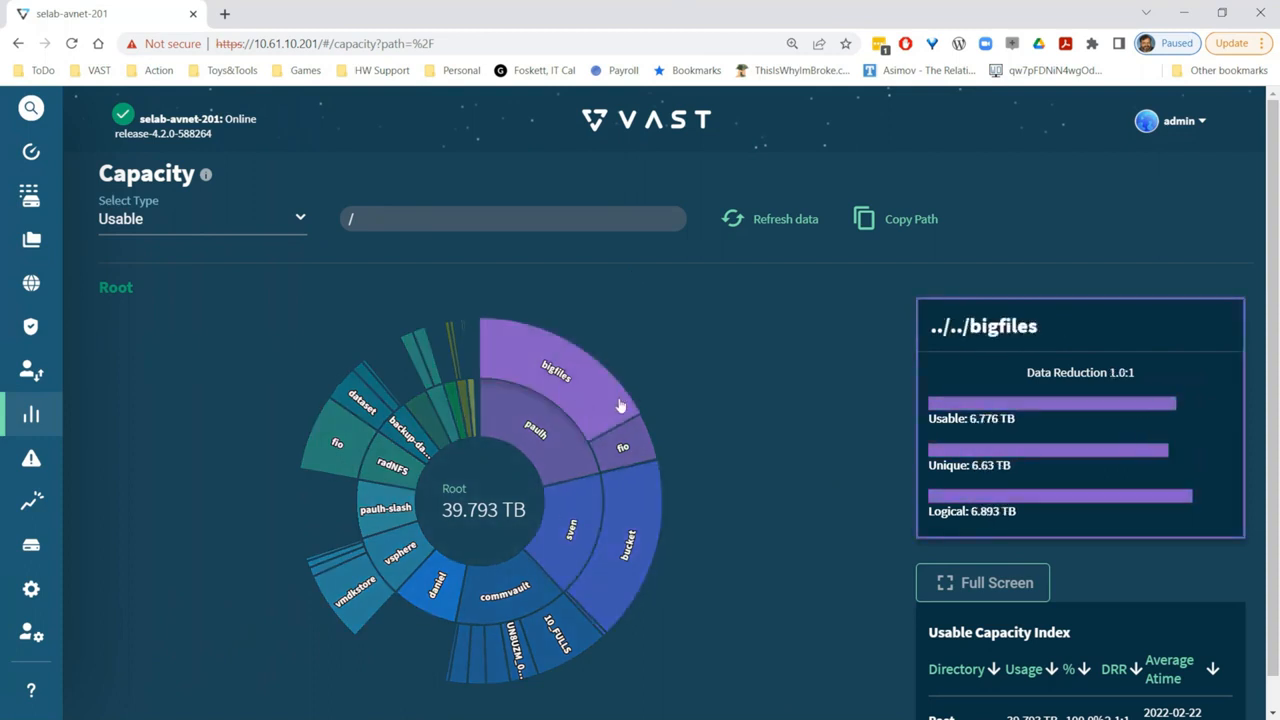
{"action": "left_click", "coordinate": [580, 457]}
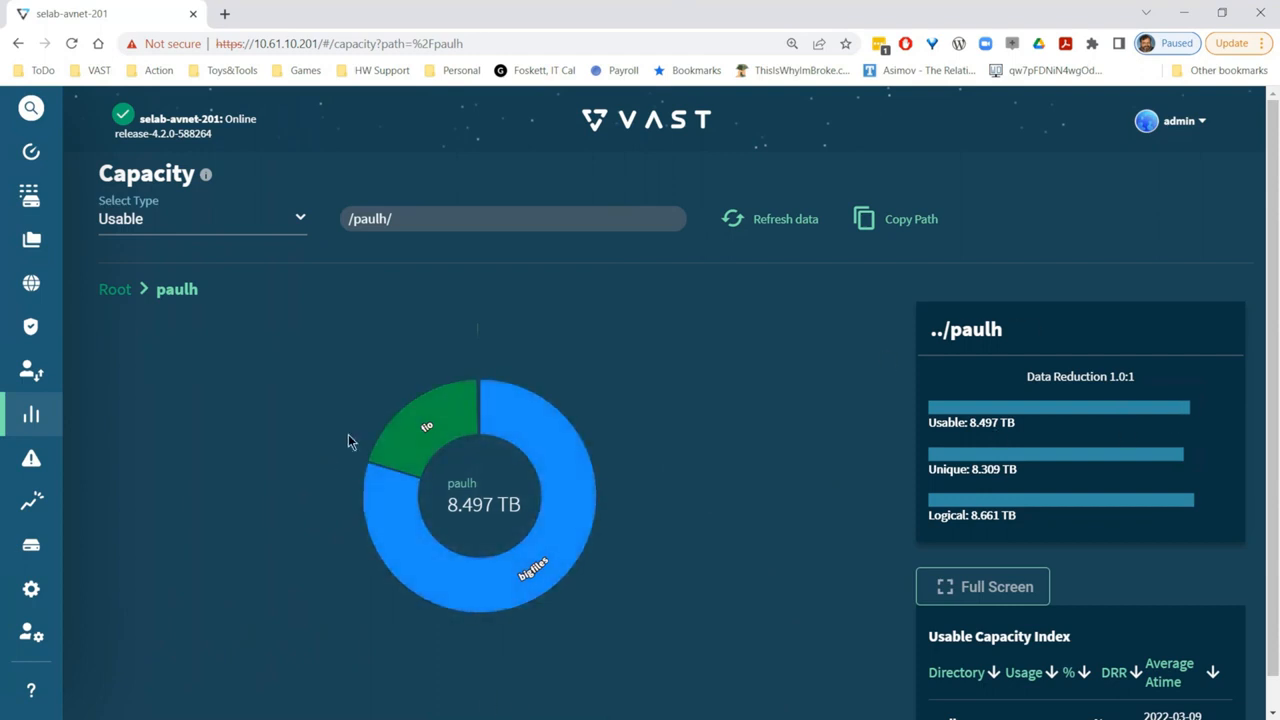
{"action": "left_click", "coordinate": [422, 436]}
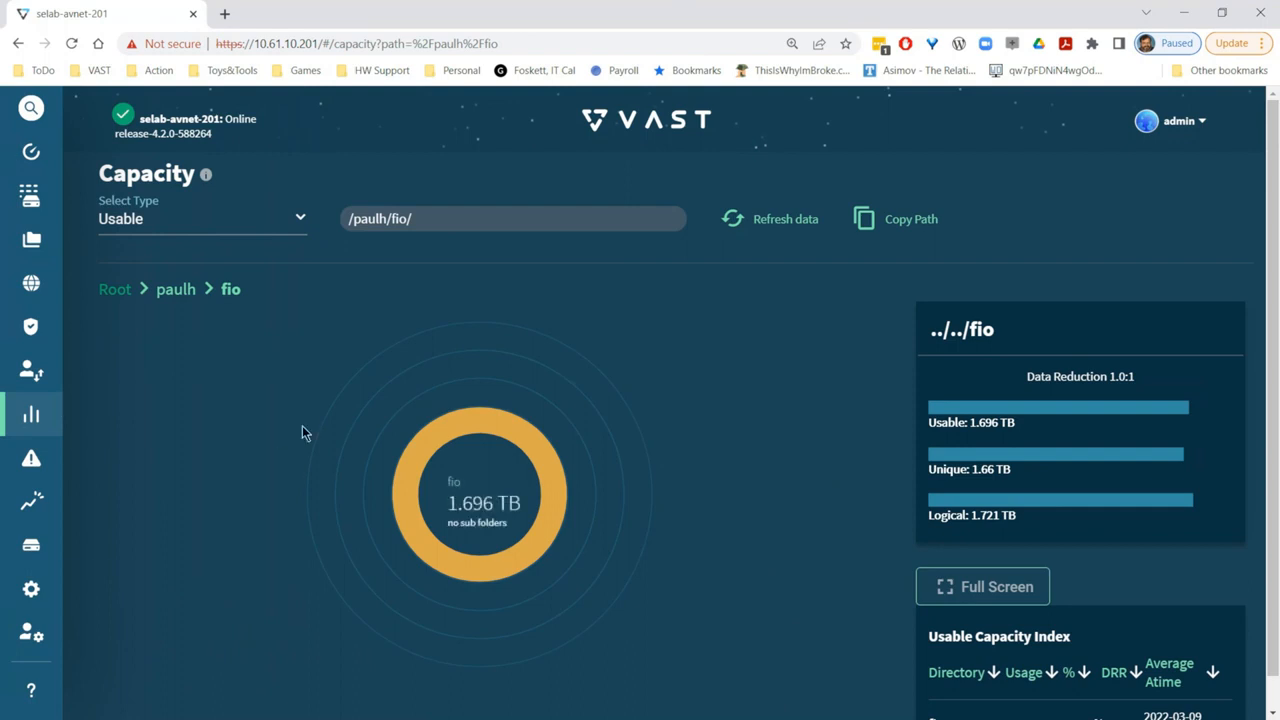
Return the capacity breakdown to the root and drill down into the commvault folder
{"action": "left_click", "coordinate": [128, 292]}
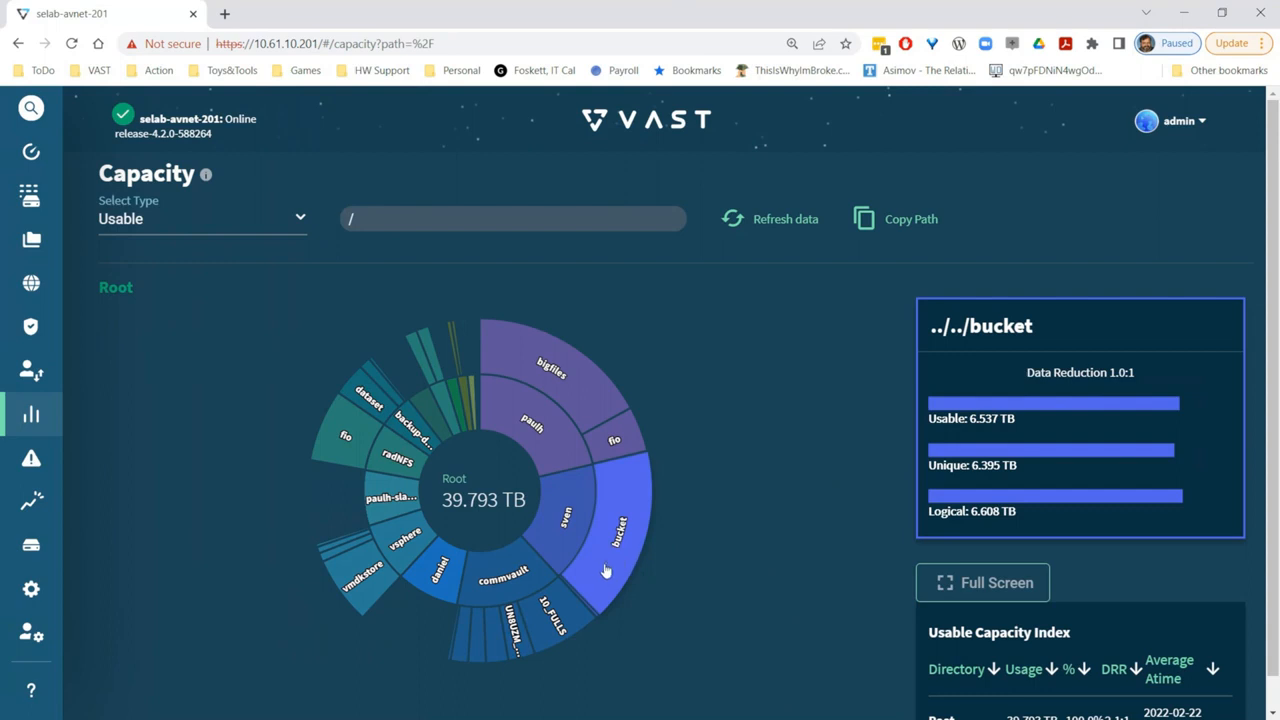
{"action": "left_click", "coordinate": [495, 583]}
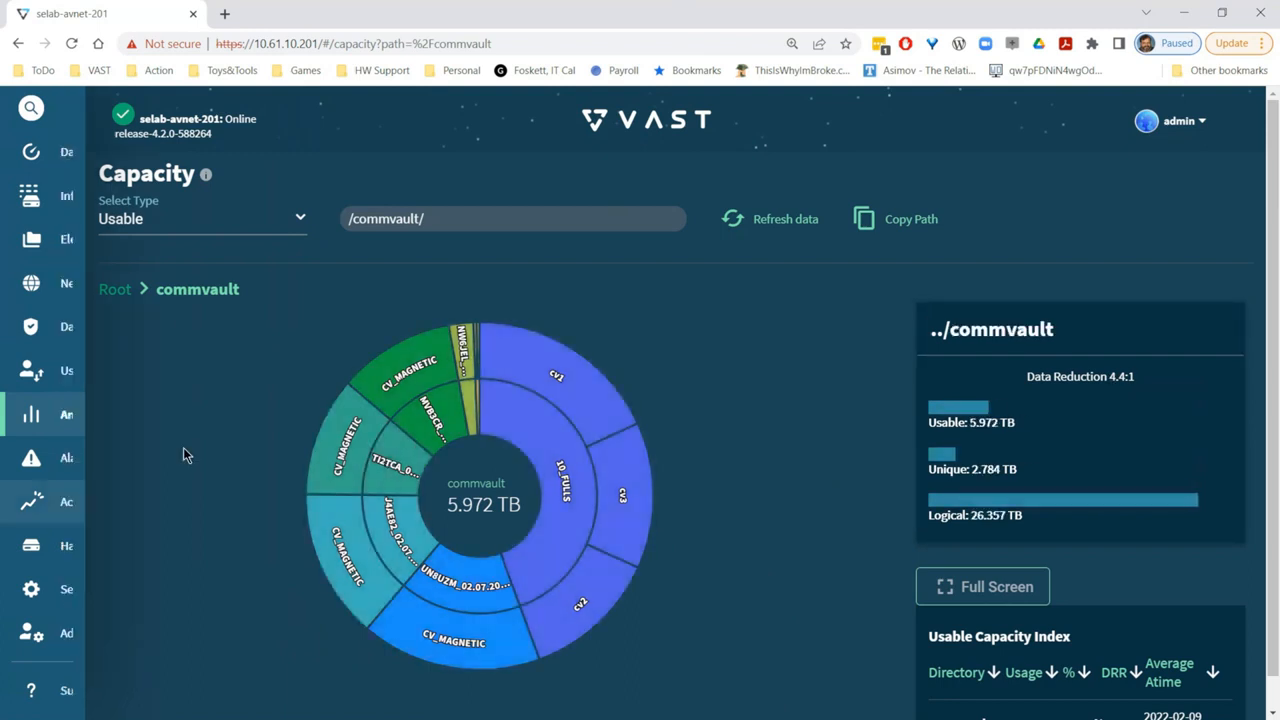
Open the data protection policies and review the repl policy's schedule and retention settings, closing it without changes
{"action": "mouse_move", "coordinate": [57, 330]}
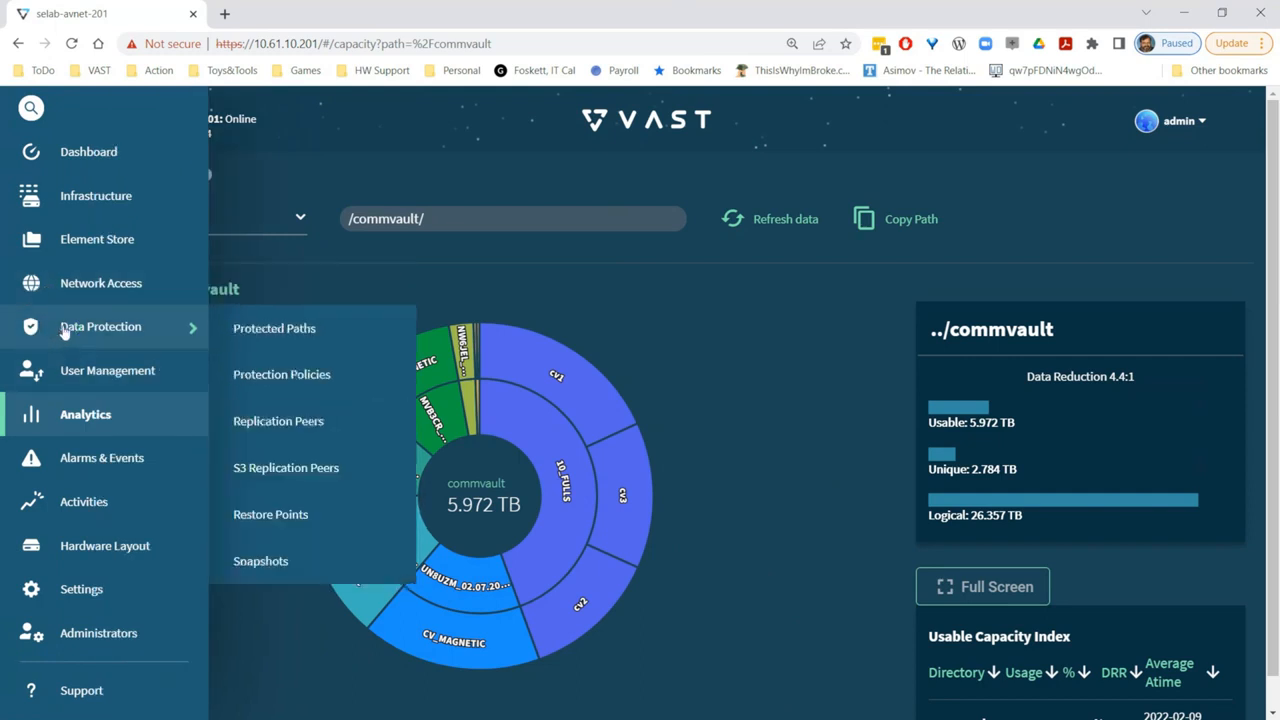
{"action": "left_click", "coordinate": [322, 385]}
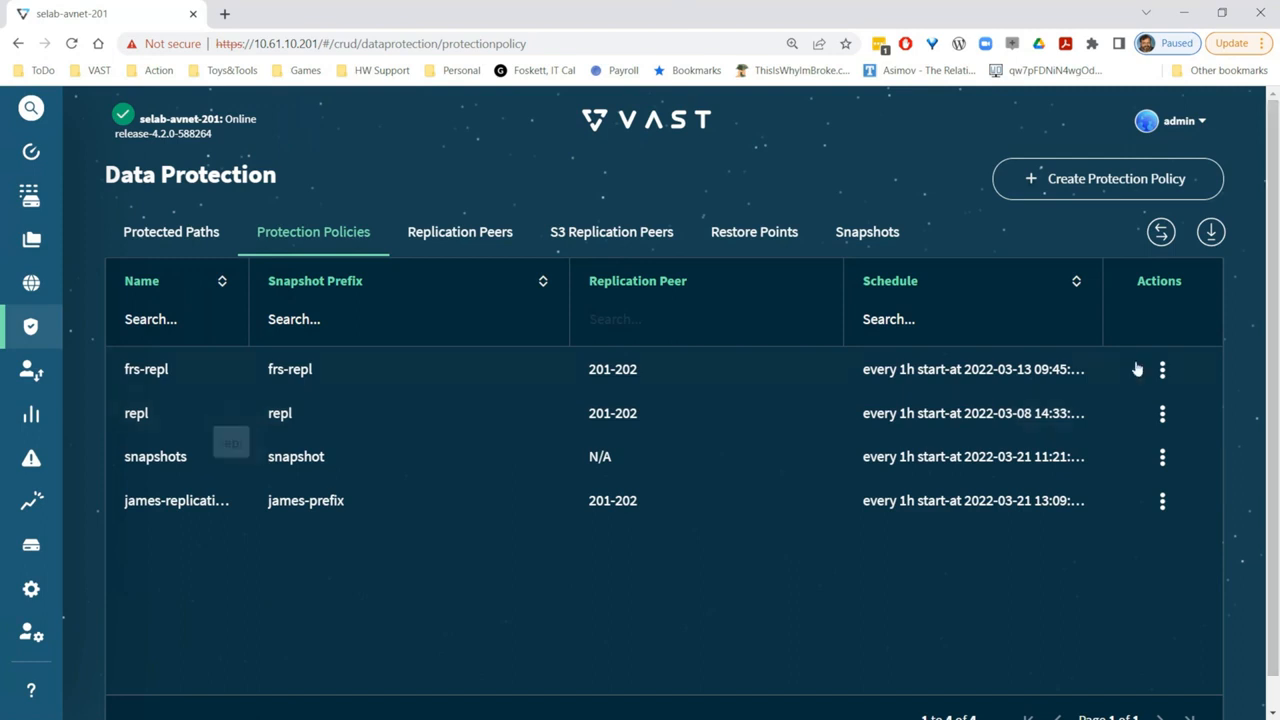
{"action": "right_click", "coordinate": [1081, 366]}
{"action": "key", "text": "Escape"}
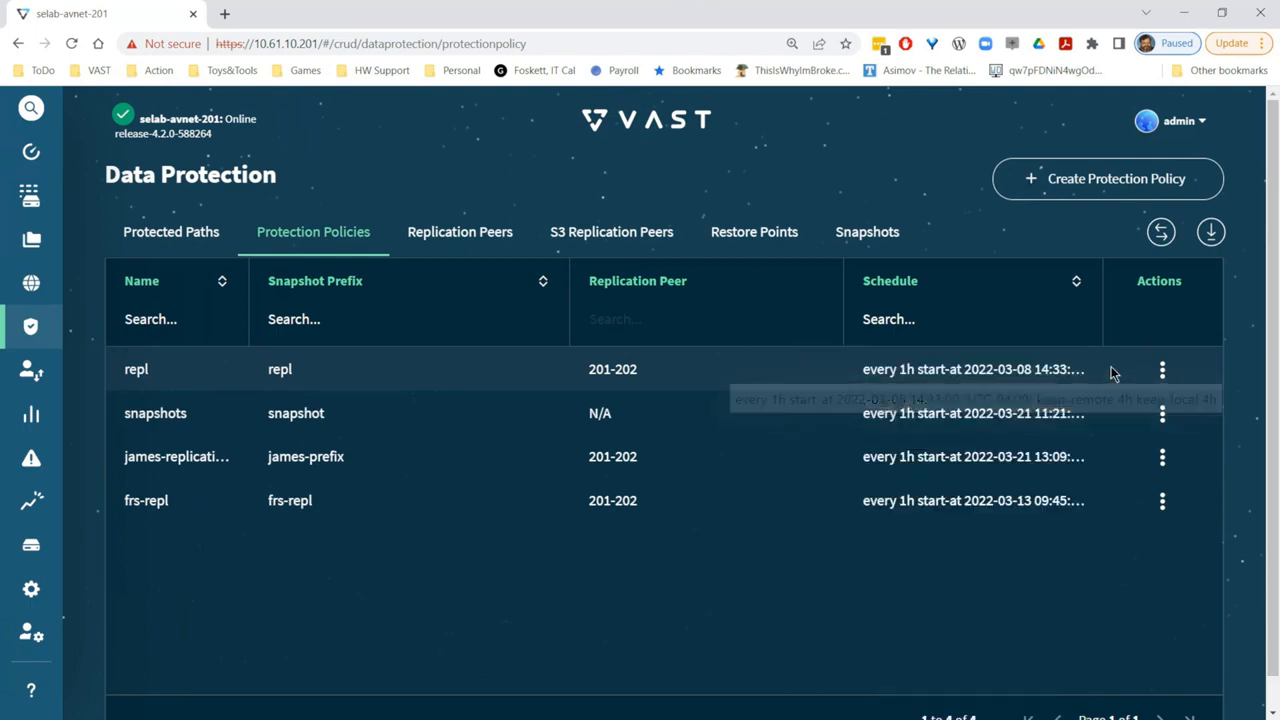
{"action": "left_click", "coordinate": [1163, 370]}
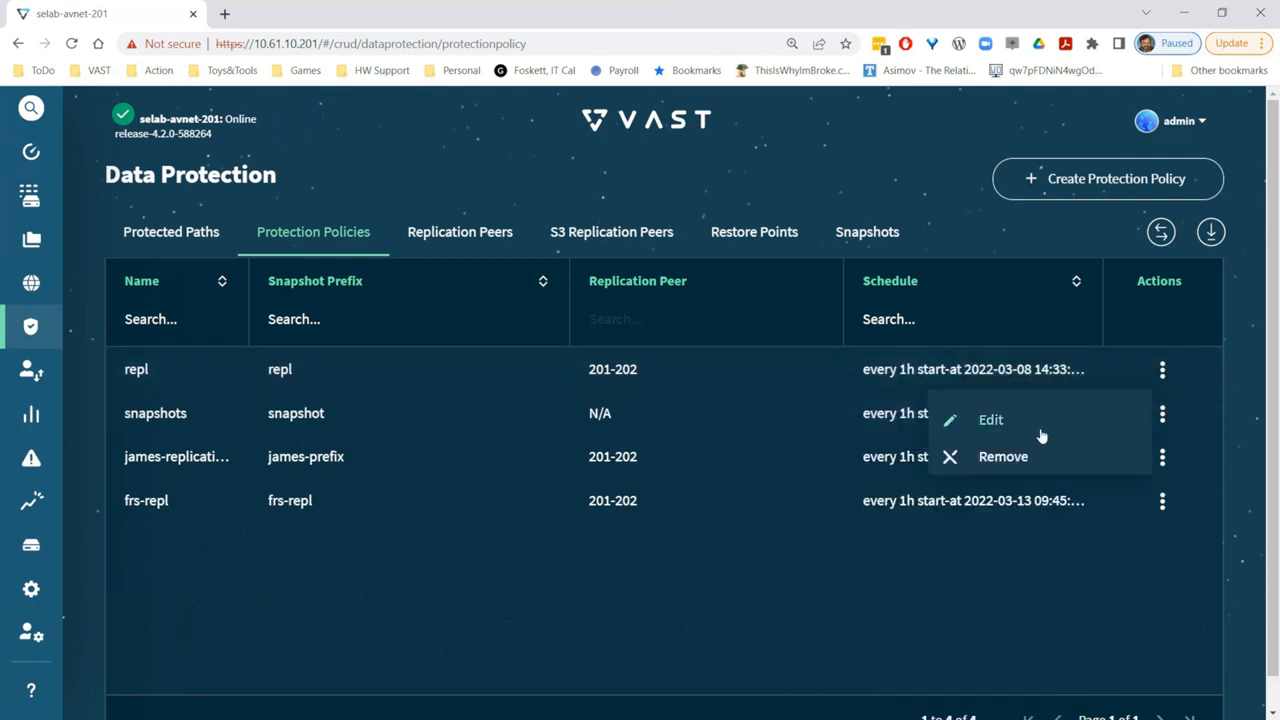
{"action": "left_click", "coordinate": [993, 420]}
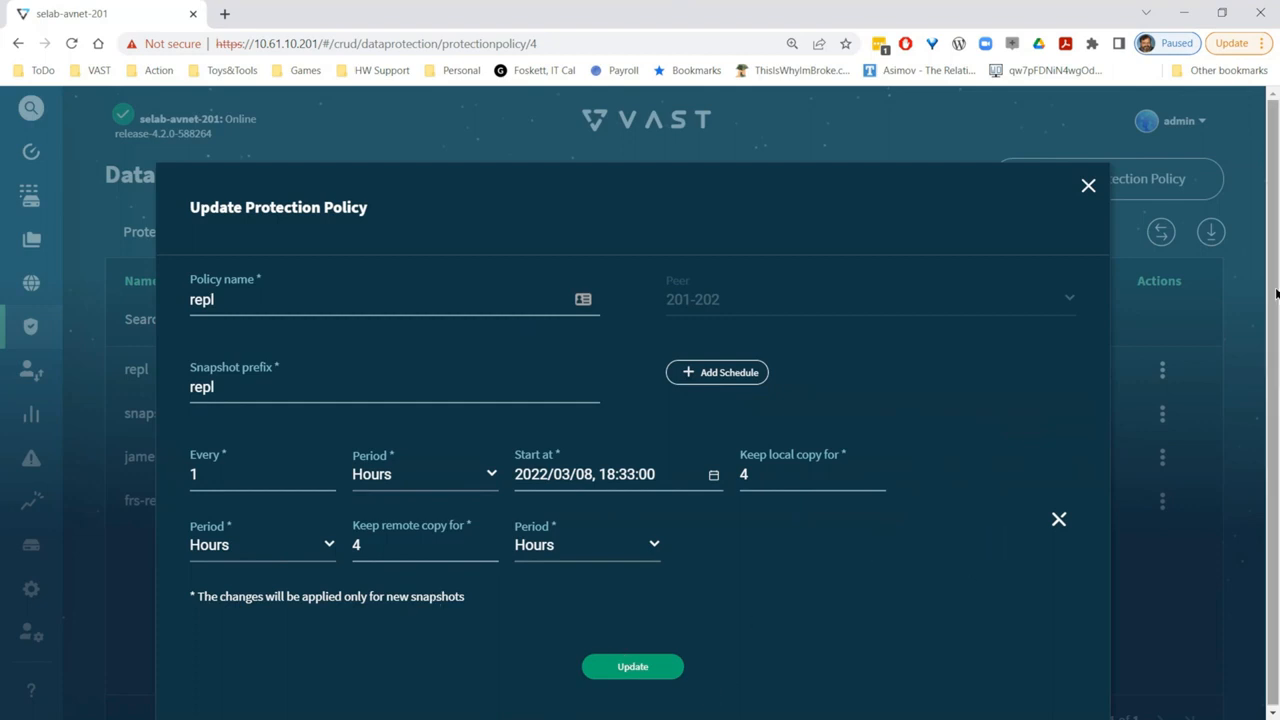
{"action": "left_click", "coordinate": [1090, 189]}
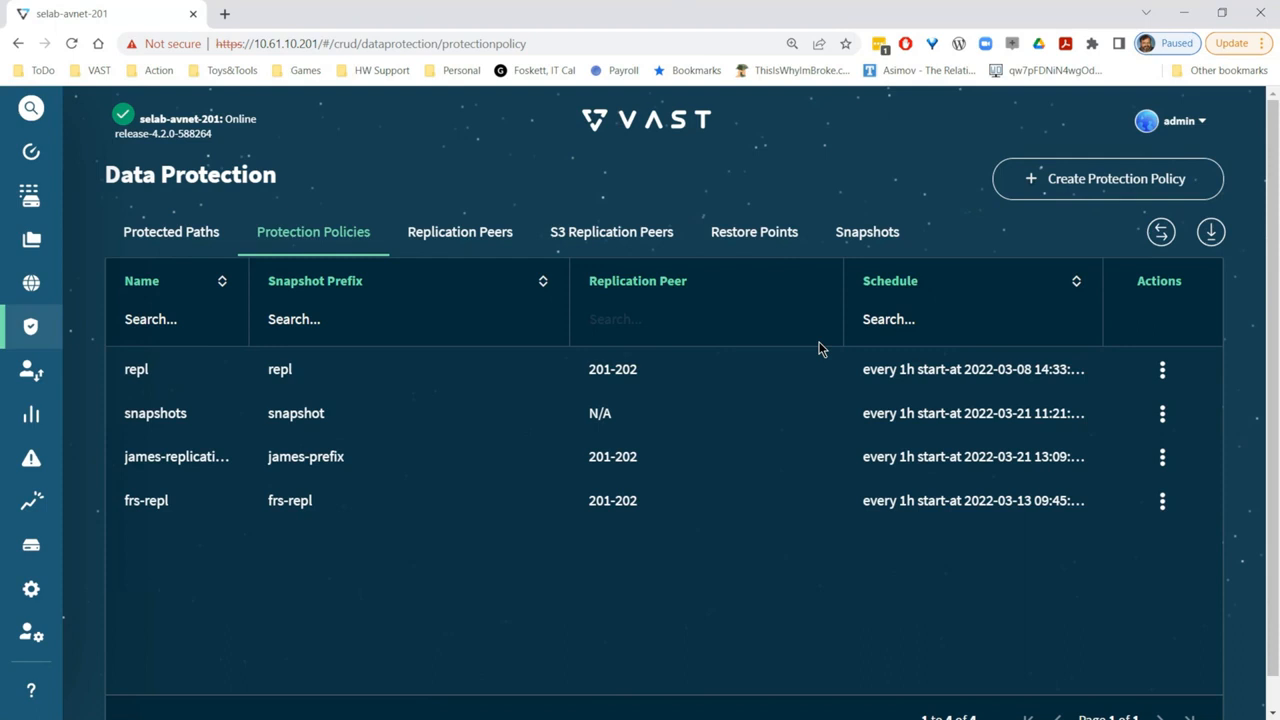
Return to the cluster's main dashboard
{"action": "mouse_move", "coordinate": [116, 482]}
{"action": "mouse_move", "coordinate": [55, 462]}
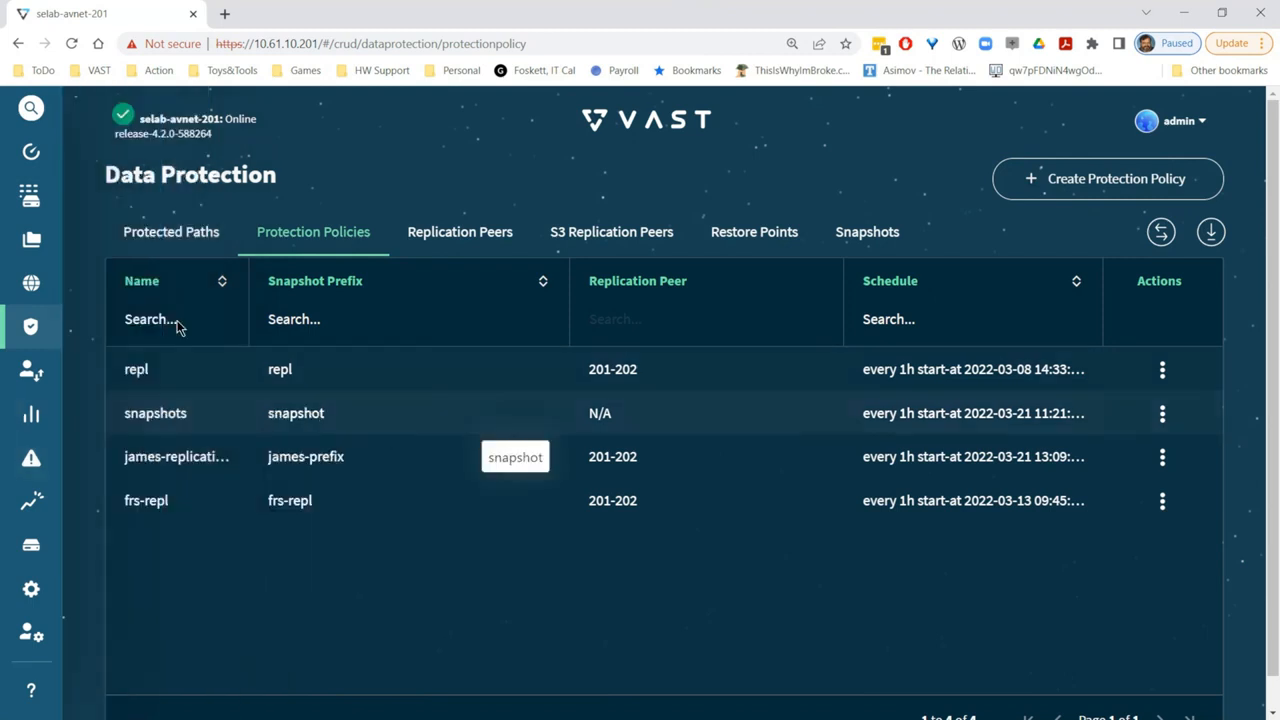
{"action": "mouse_move", "coordinate": [38, 250]}
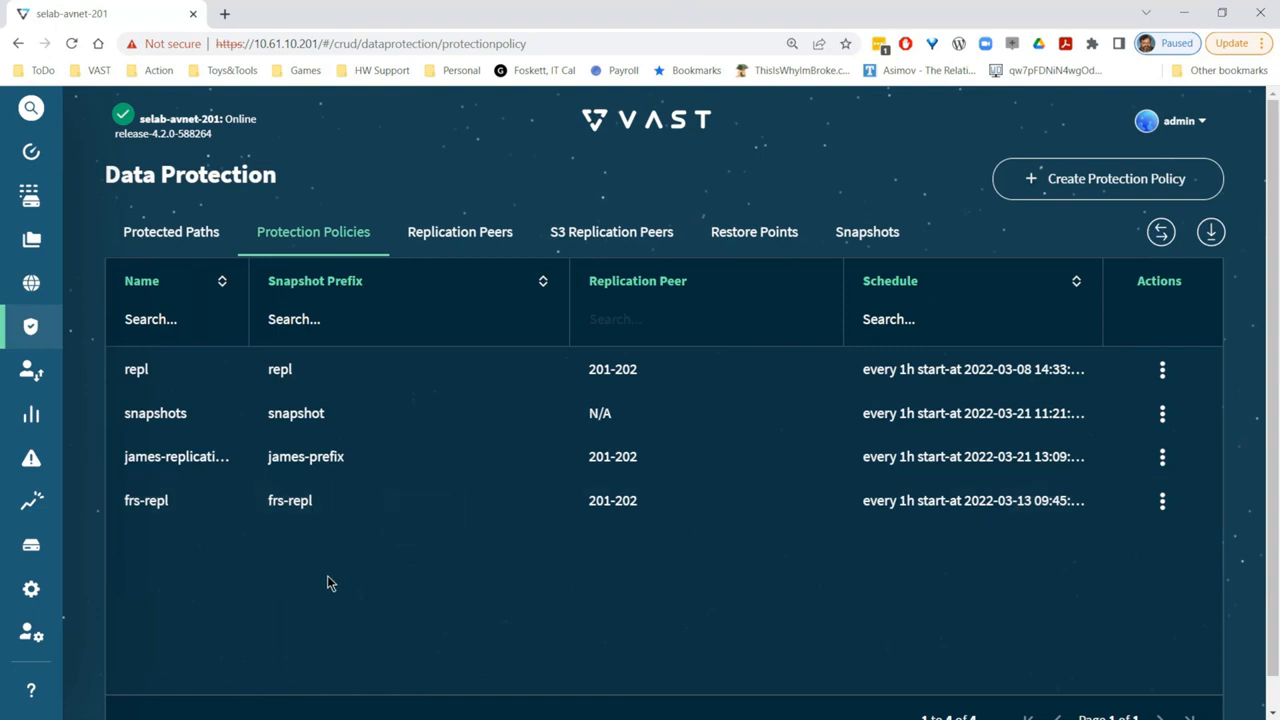
{"action": "left_click", "coordinate": [31, 107]}
{"action": "left_click", "coordinate": [68, 158]}
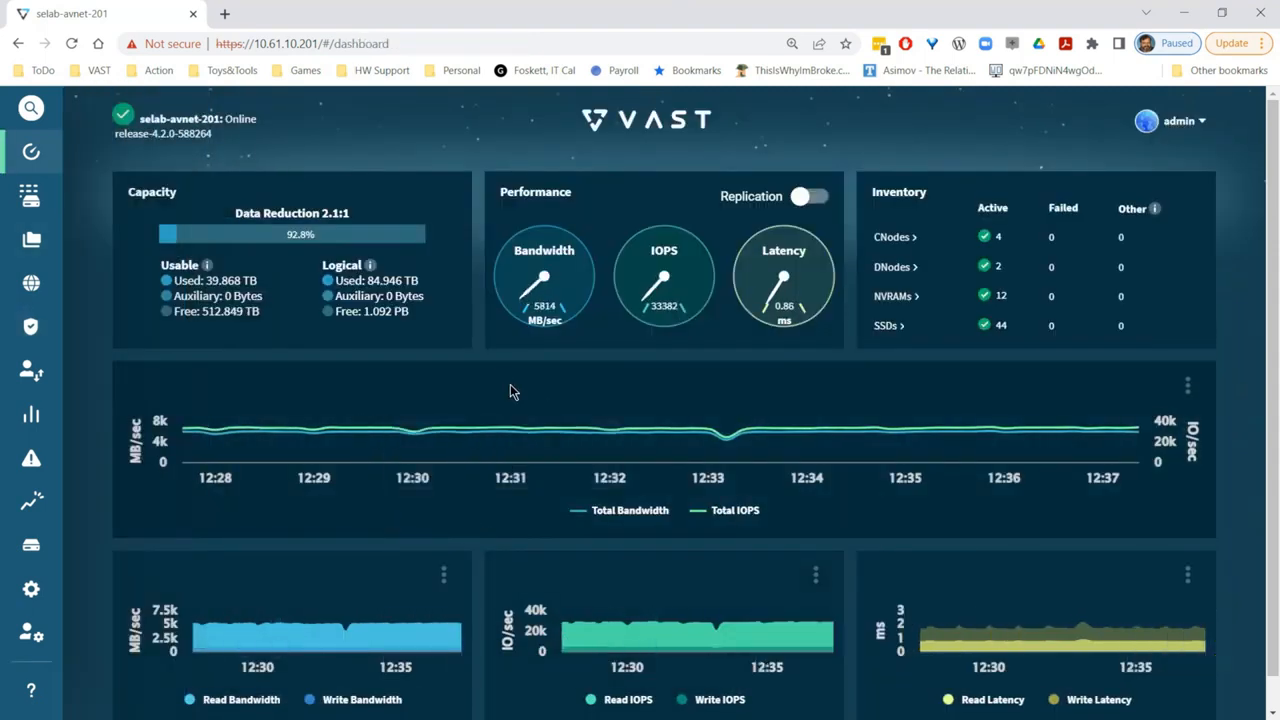
Display the list of Element Store views
{"action": "mouse_move", "coordinate": [42, 220]}
{"action": "mouse_move", "coordinate": [57, 242]}
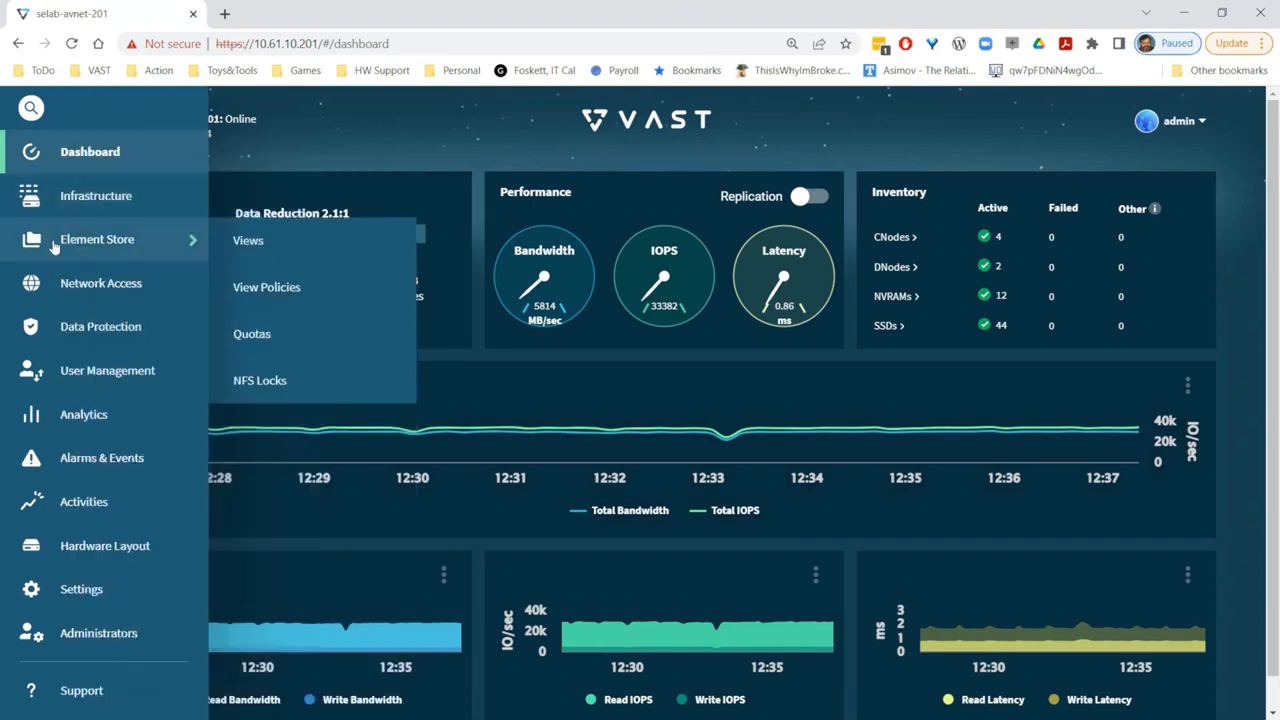
{"action": "left_click", "coordinate": [250, 245]}
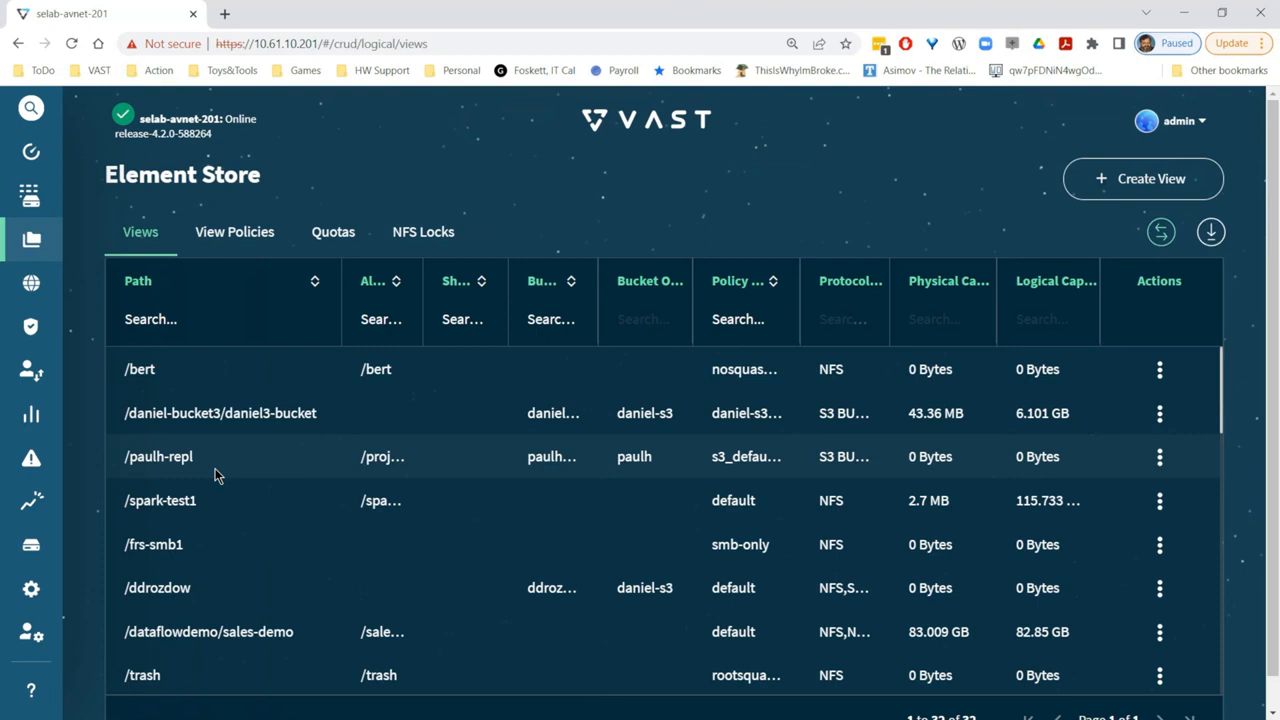
Open the view policies and review the general settings of the smb-only policy, closing it without changes
{"action": "left_click", "coordinate": [221, 238]}
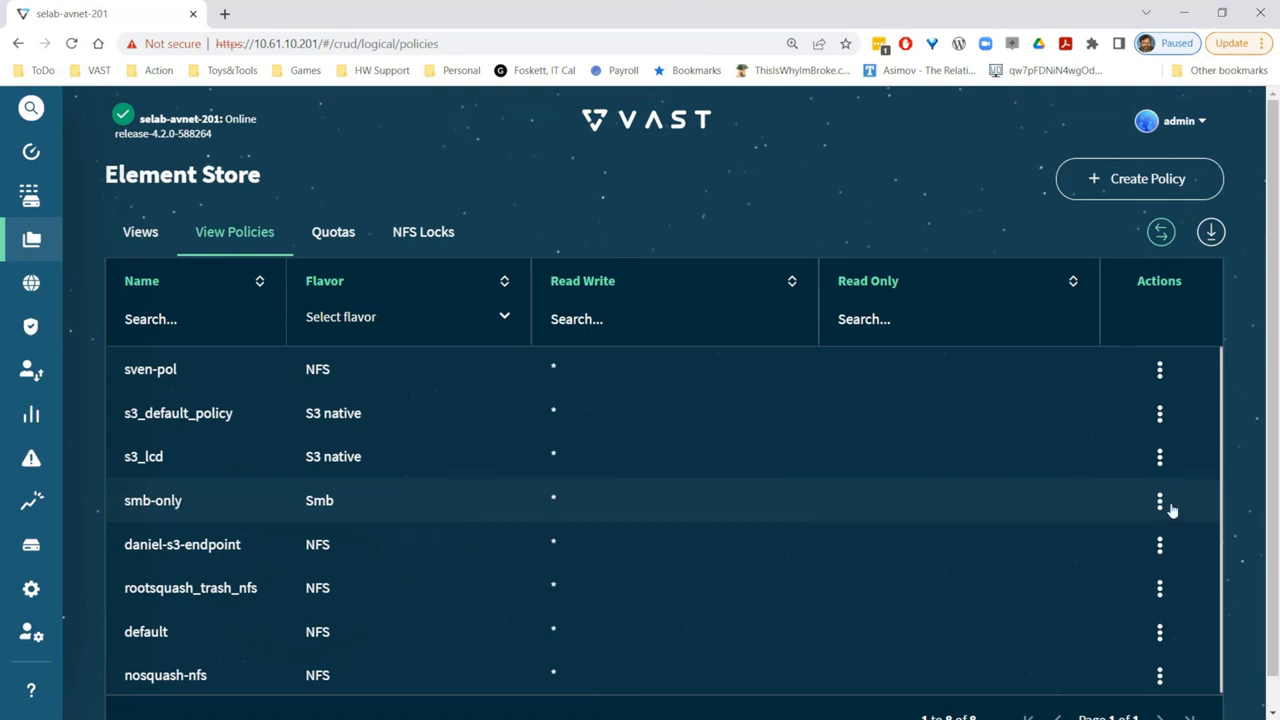
{"action": "left_click", "coordinate": [1160, 501]}
{"action": "left_click", "coordinate": [990, 551]}
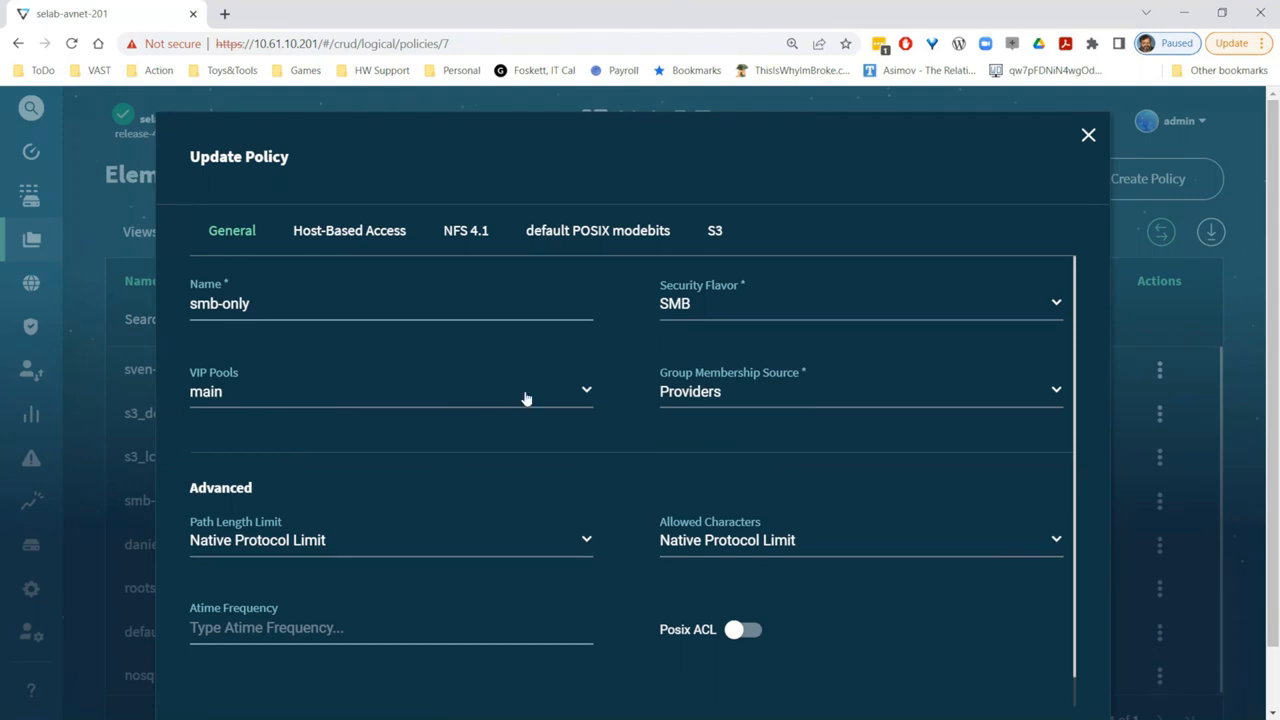
{"action": "left_click", "coordinate": [1087, 136]}
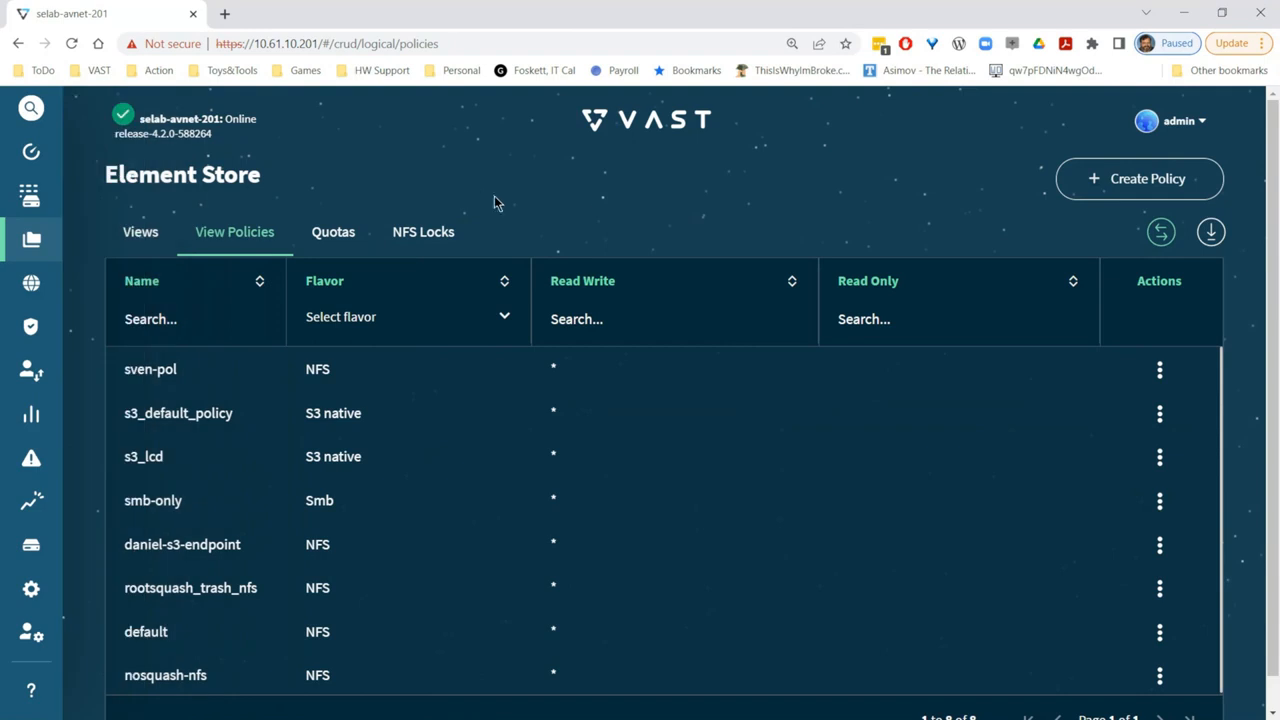
Go back to the views list and check the form for adding a new view, closing it without creating one
{"action": "left_click", "coordinate": [136, 236]}
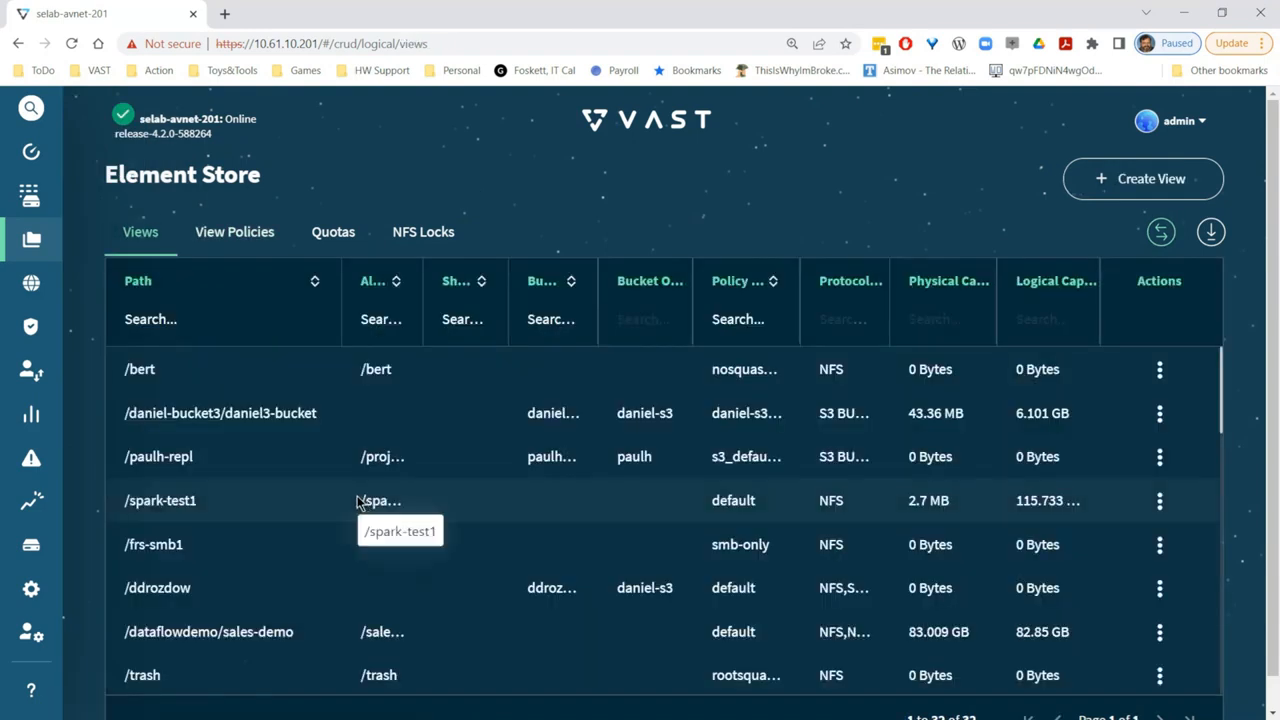
{"action": "left_click", "coordinate": [1180, 192]}
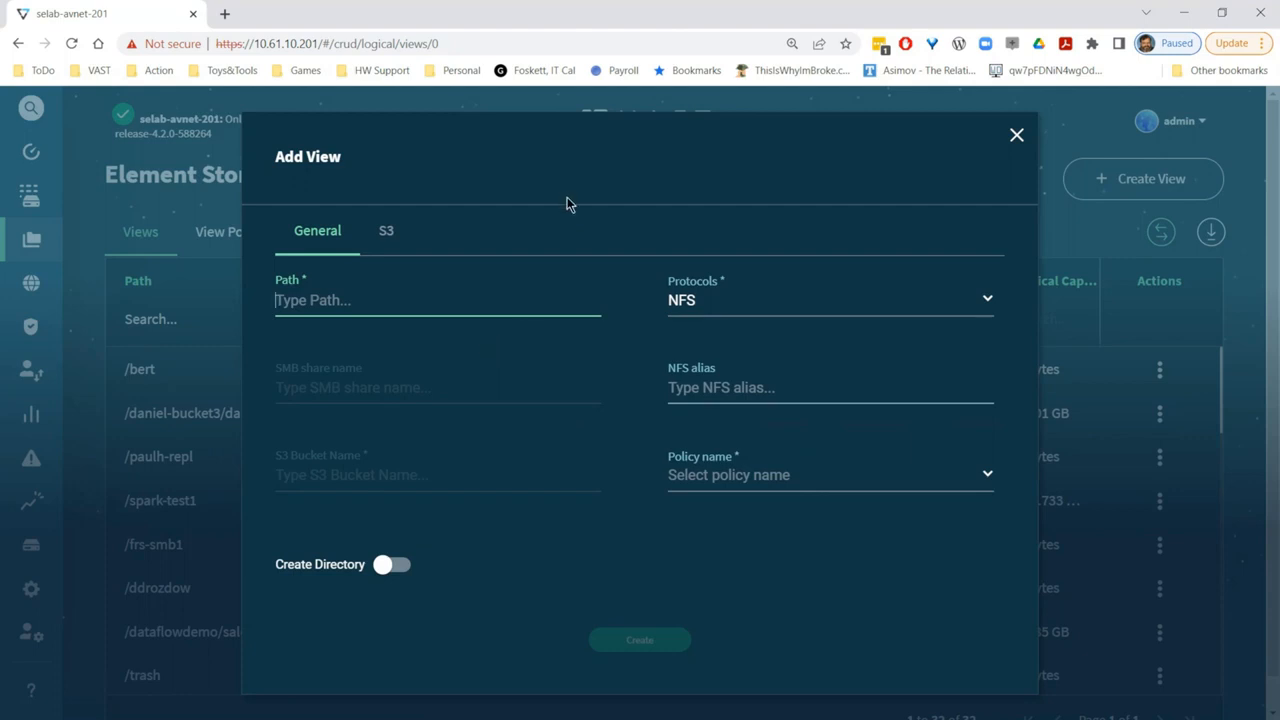
{"action": "left_click", "coordinate": [1015, 135]}
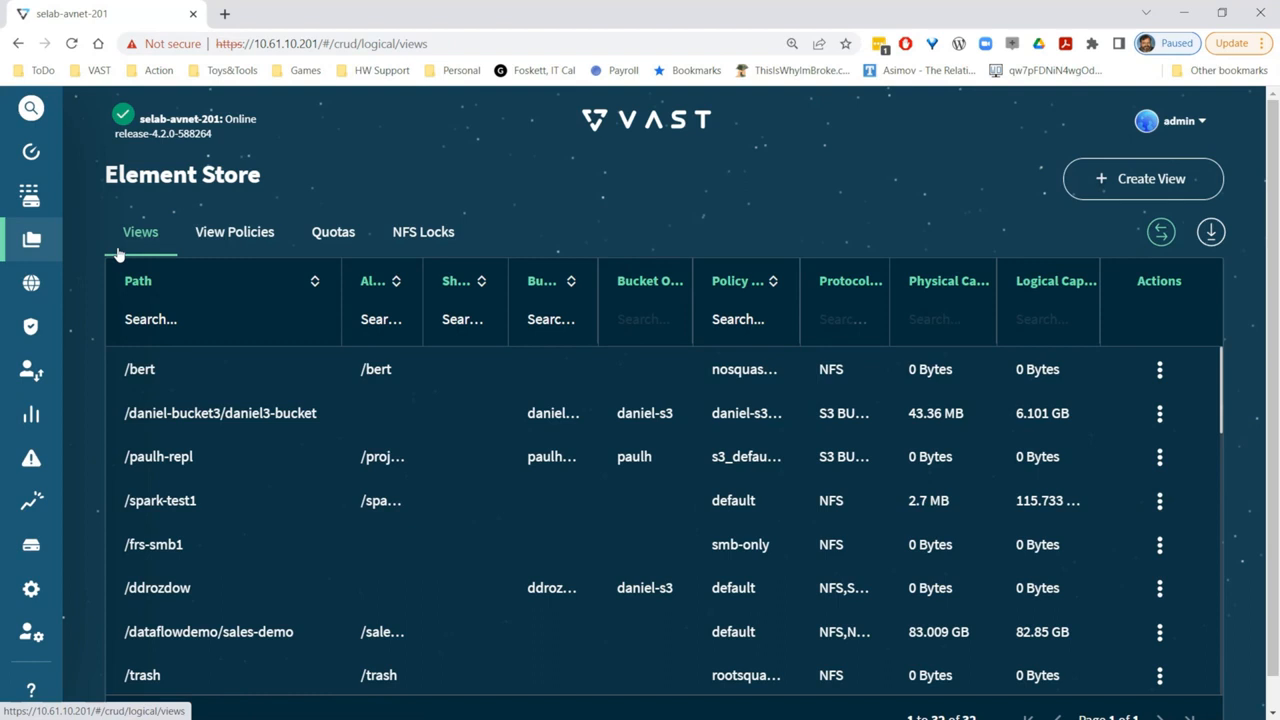
Open the infrastructure's Clusters list and view the Cboxes list
{"action": "mouse_move", "coordinate": [41, 607]}
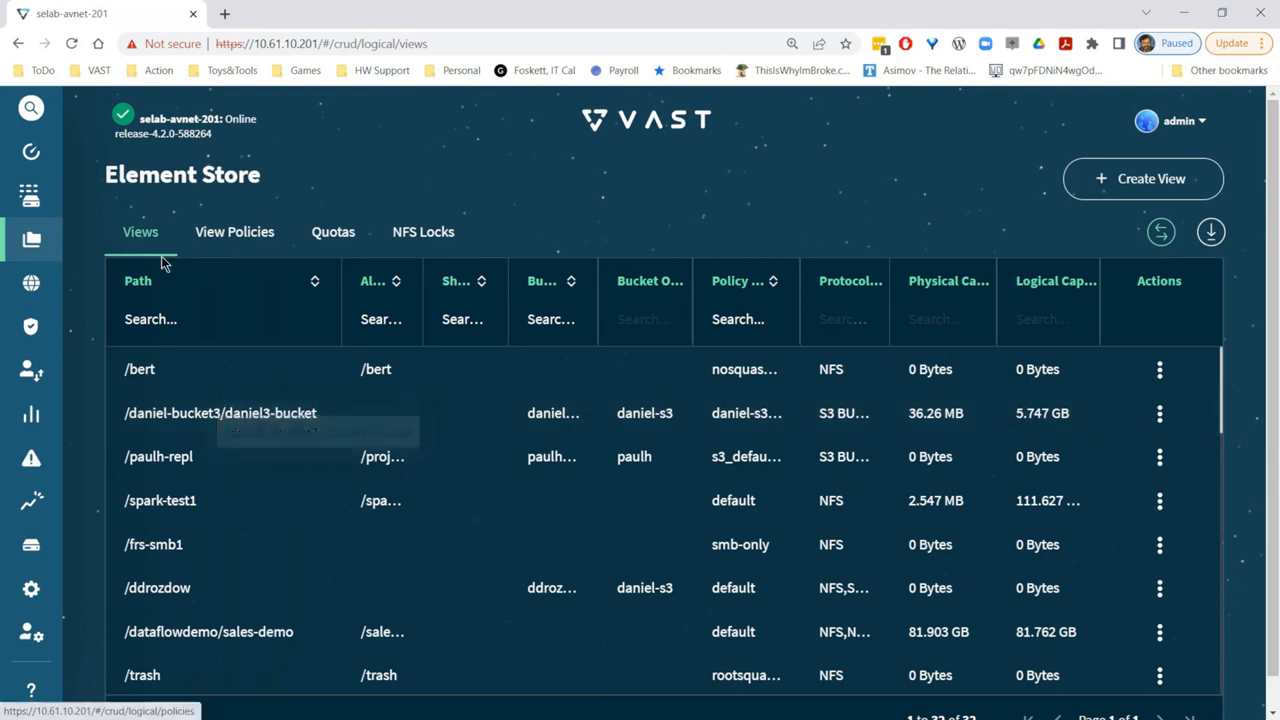
{"action": "mouse_move", "coordinate": [32, 195]}
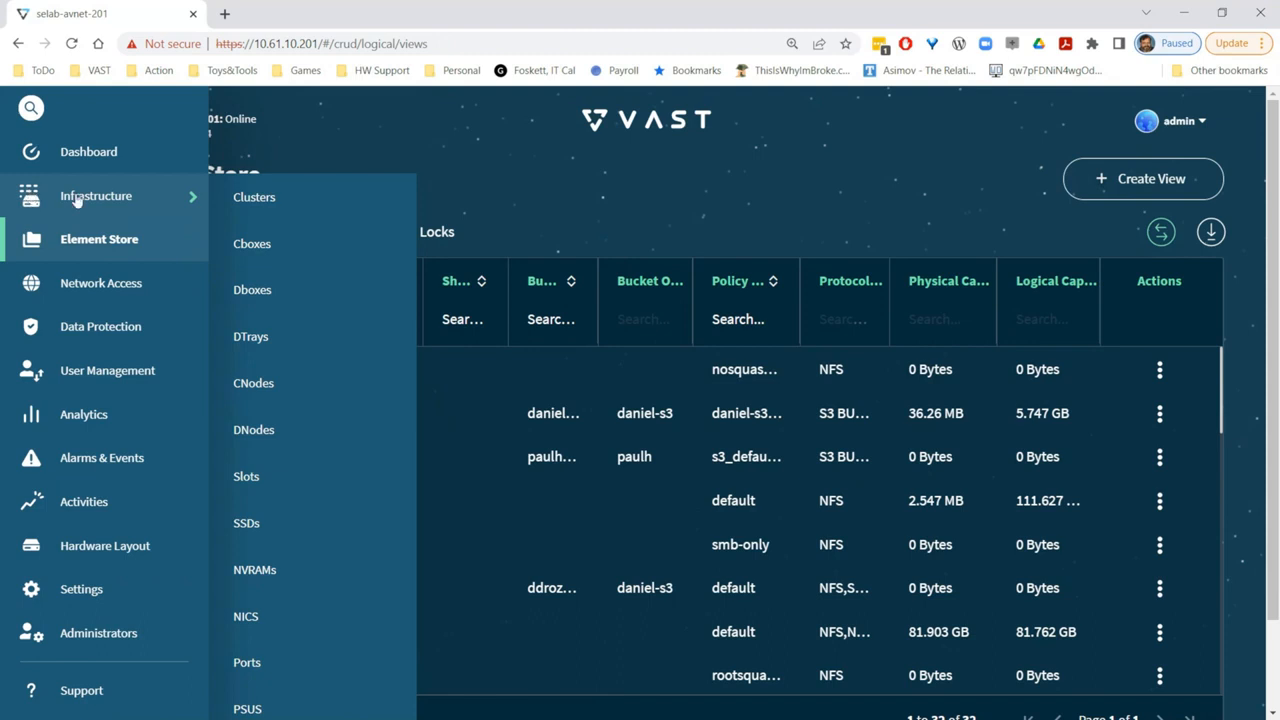
{"action": "left_click", "coordinate": [254, 199]}
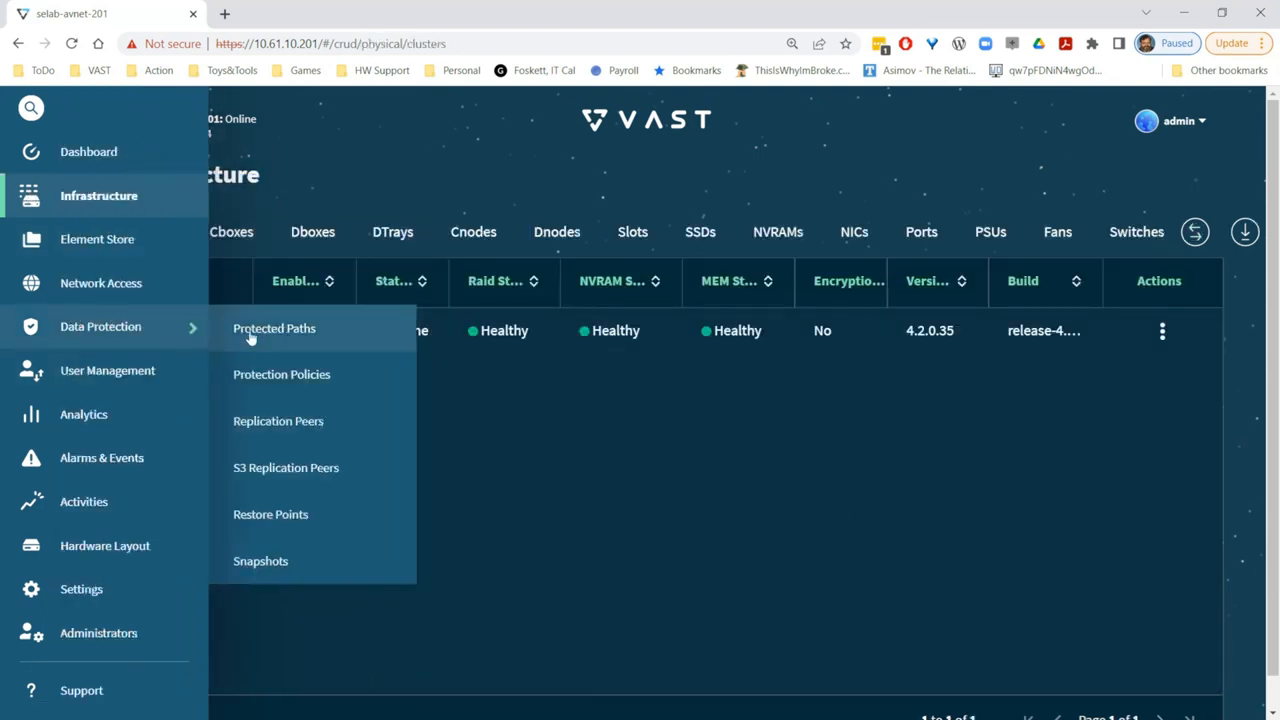
{"action": "double_click", "coordinate": [208, 331]}
{"action": "double_click", "coordinate": [178, 331]}
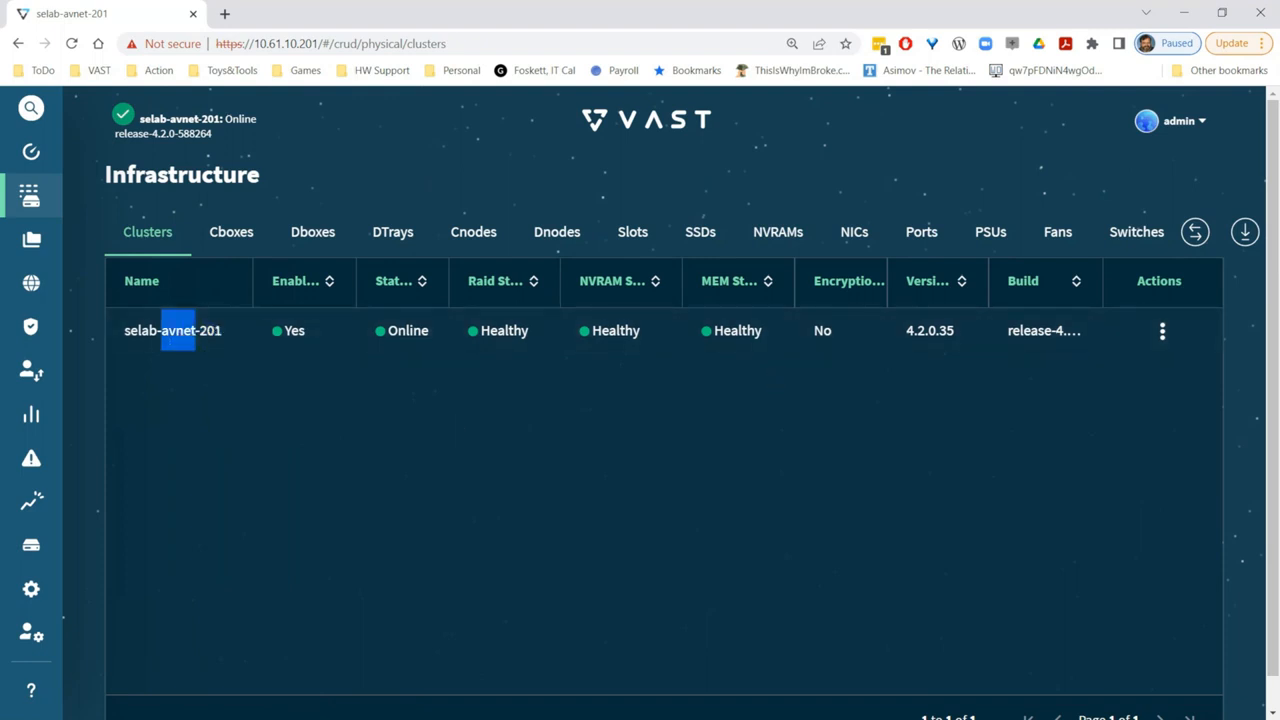
{"action": "left_click", "coordinate": [240, 234]}
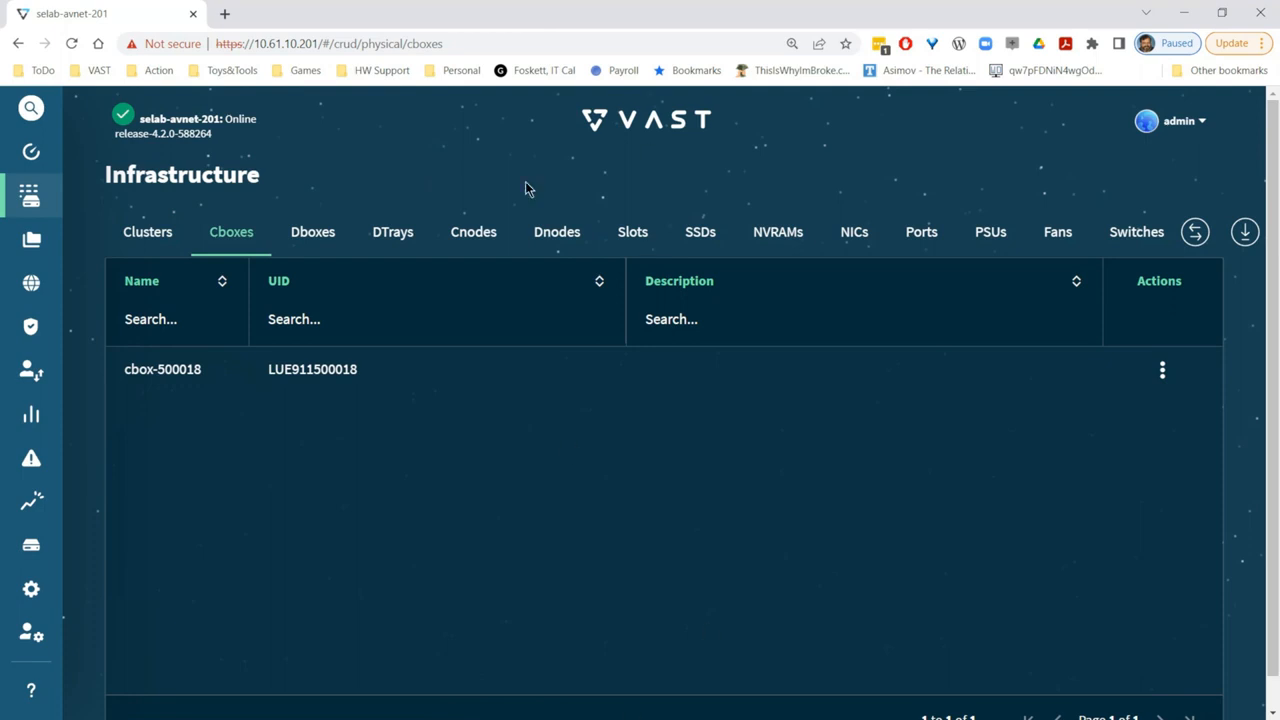
Display the CNodes list and widen the VMS column enough to read its values
{"action": "left_click", "coordinate": [473, 245]}
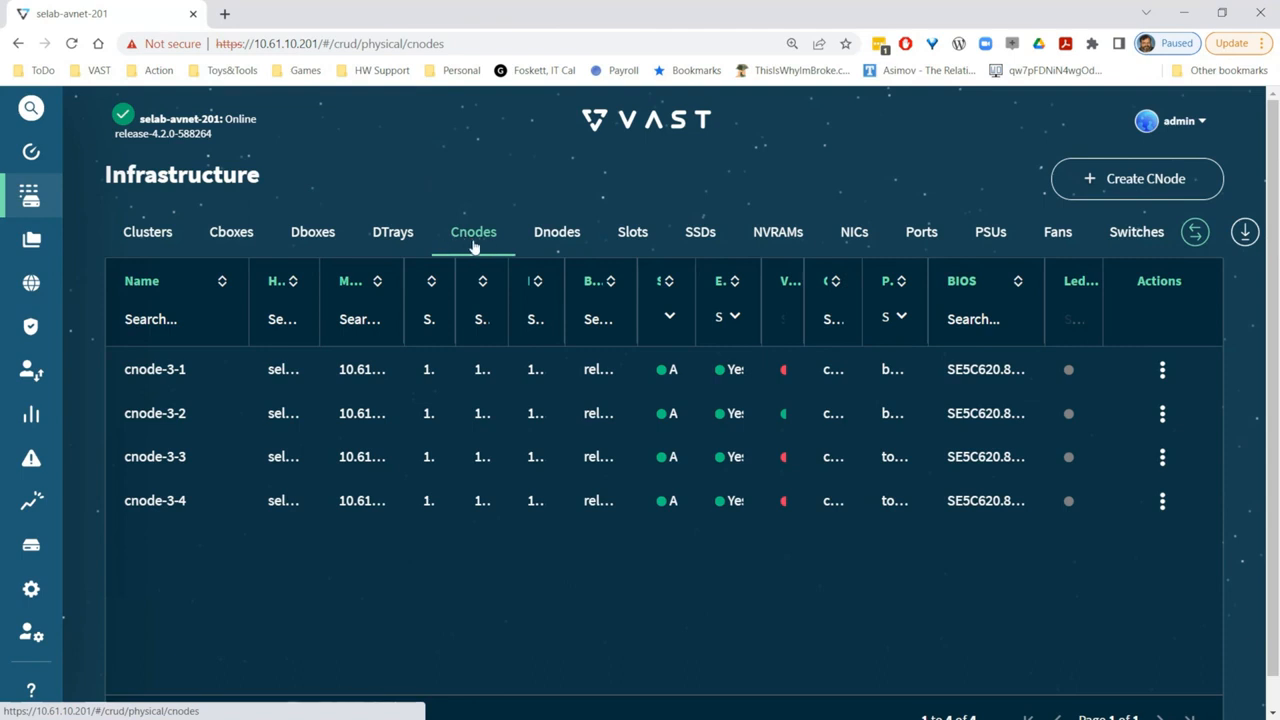
{"action": "left_click_drag", "start_coordinate": [808, 270], "coordinate": [846, 266]}
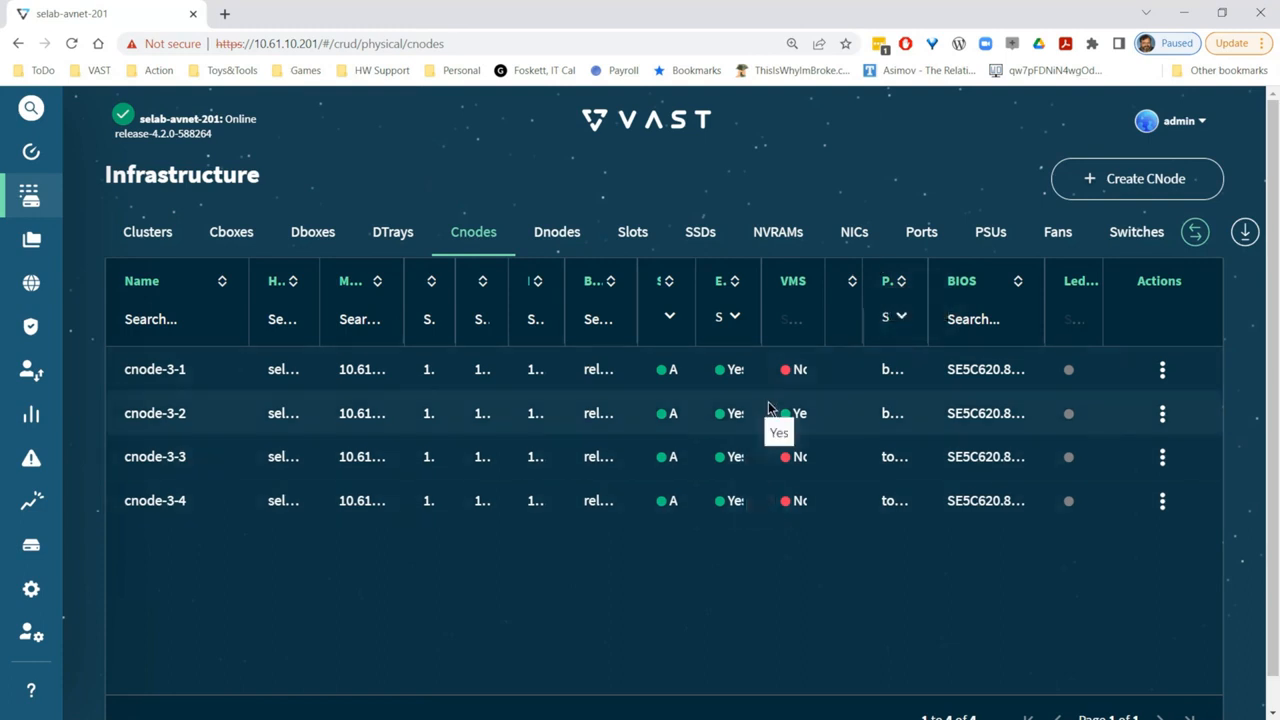
{"action": "key", "text": "ctrl+minus"}
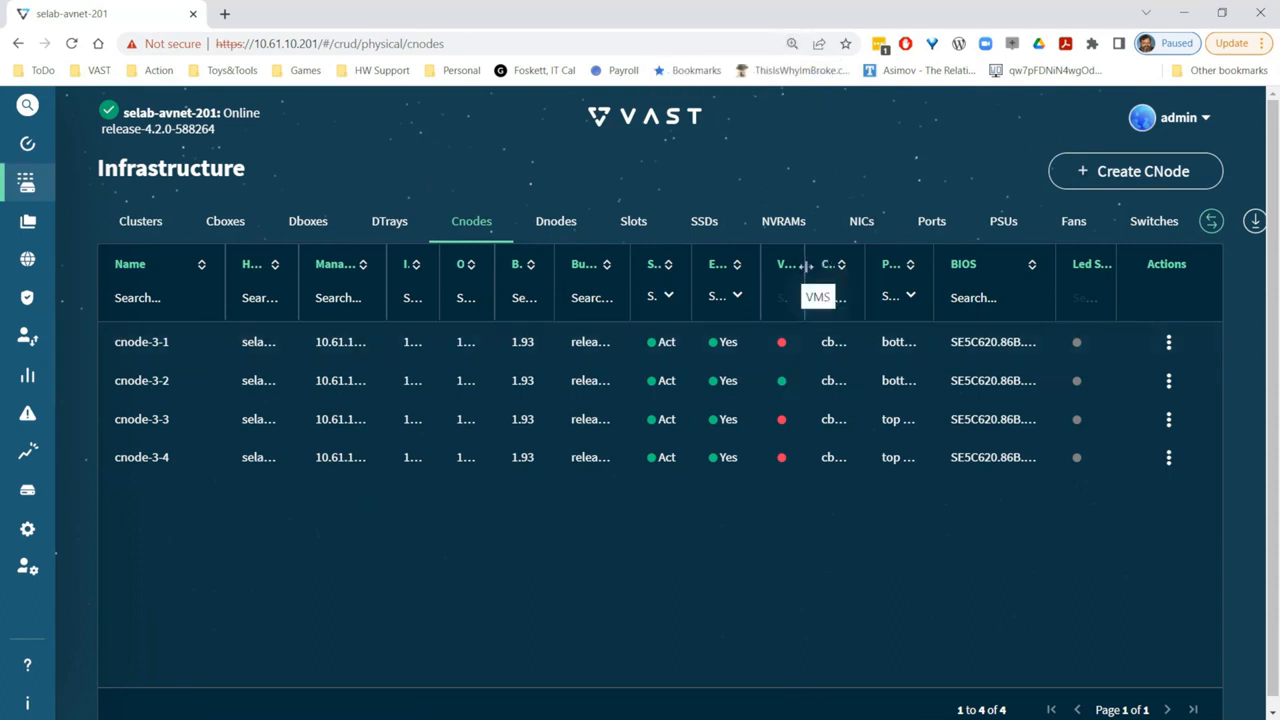
{"action": "left_click_drag", "start_coordinate": [805, 265], "coordinate": [840, 266]}
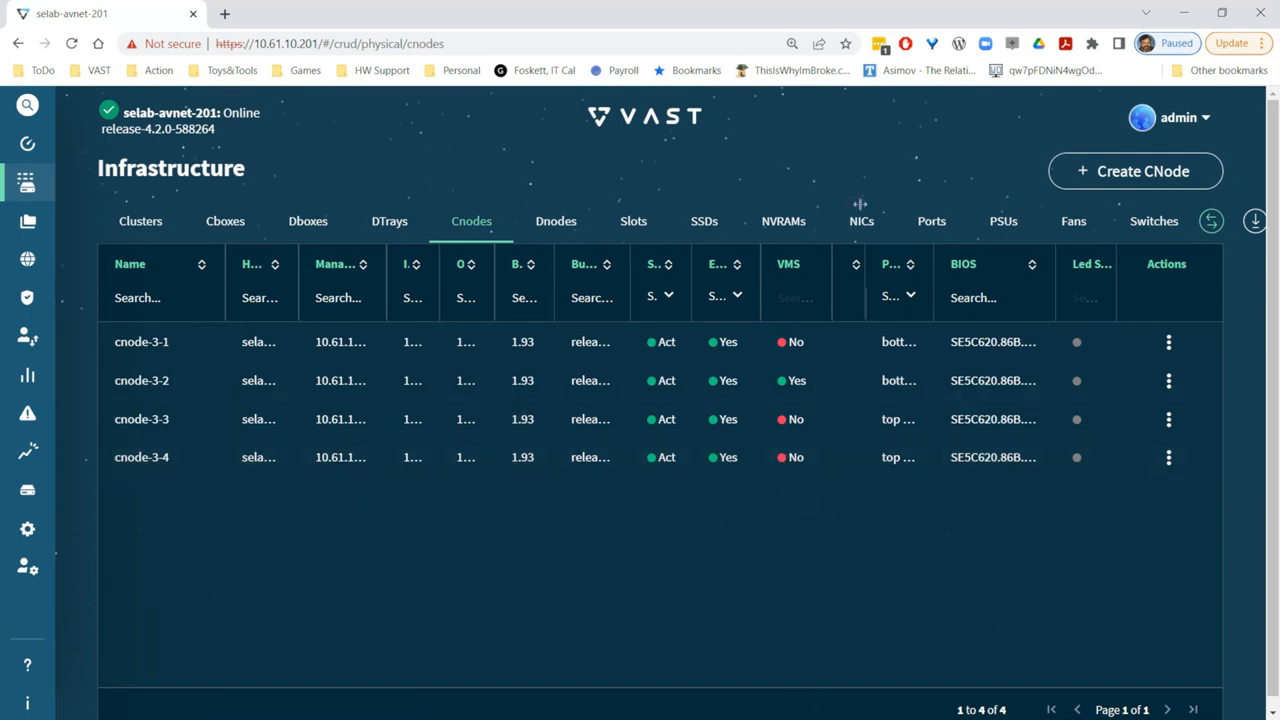
View the infrastructure's SSDs list and look through the NICs list
{"action": "left_click", "coordinate": [705, 239]}
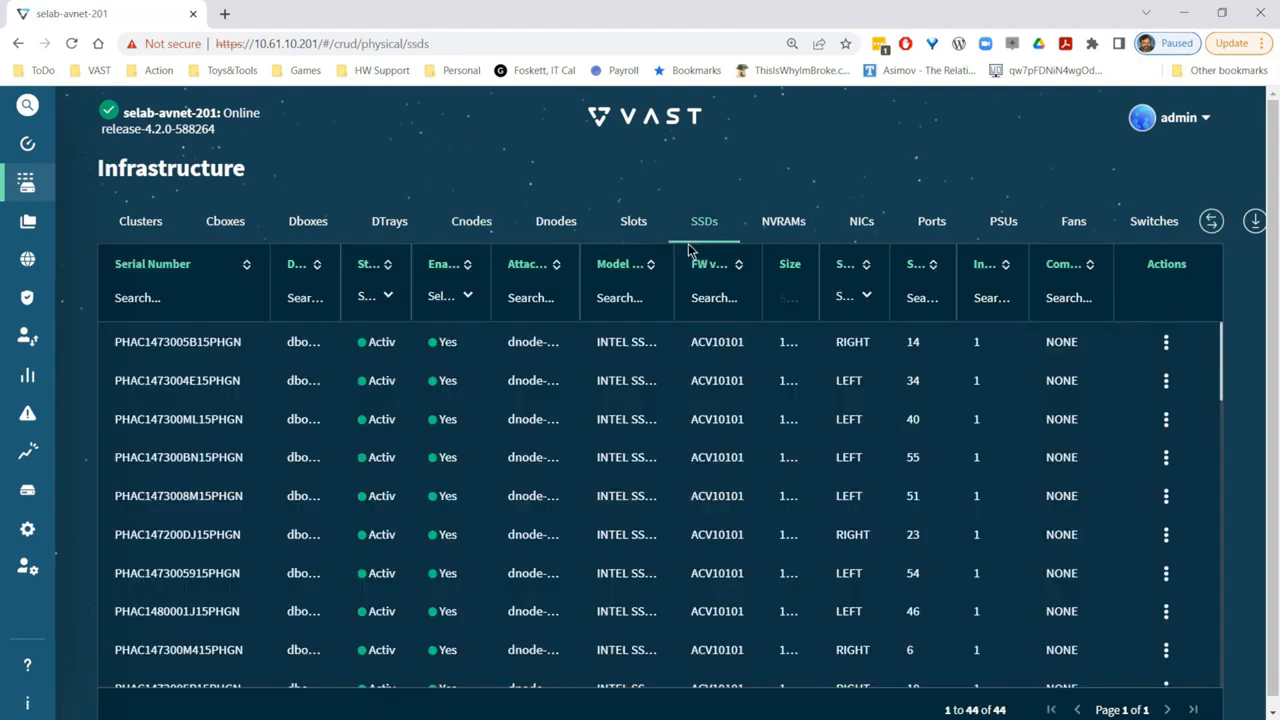
{"action": "left_click", "coordinate": [858, 228]}
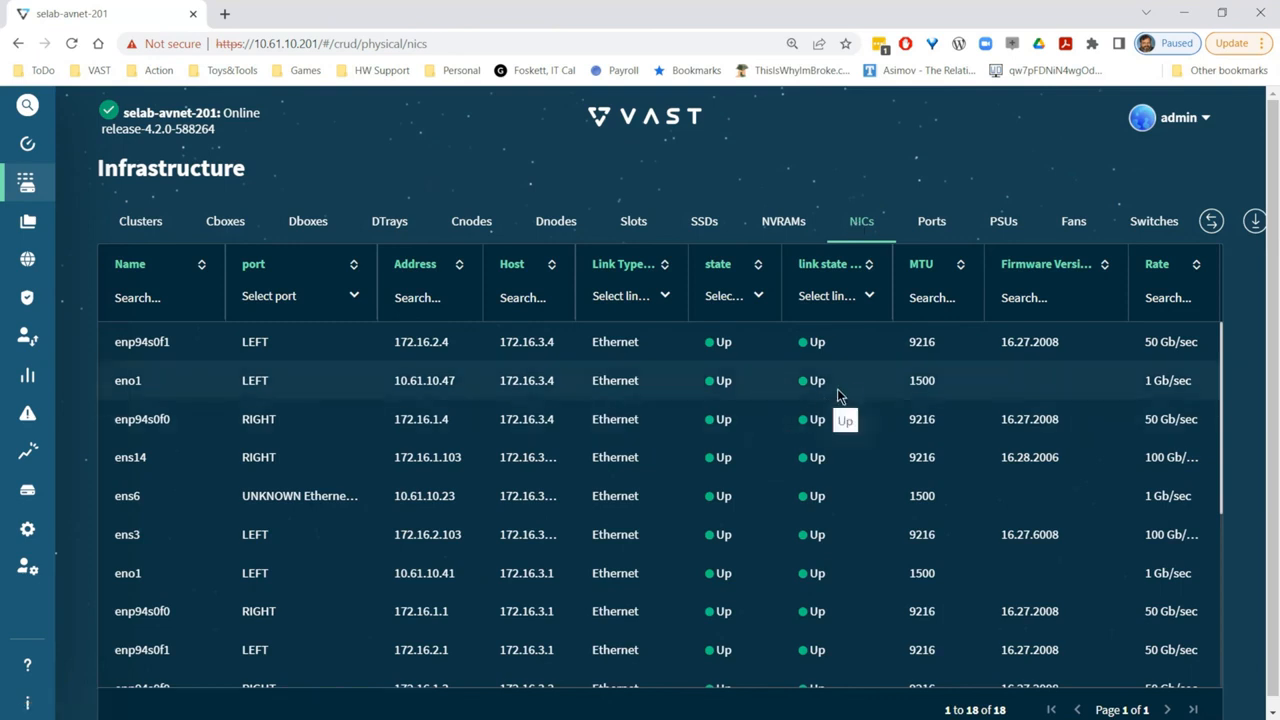
{"action": "scroll", "coordinate": [838, 395], "scroll_direction": "down", "scroll_amount": 3}
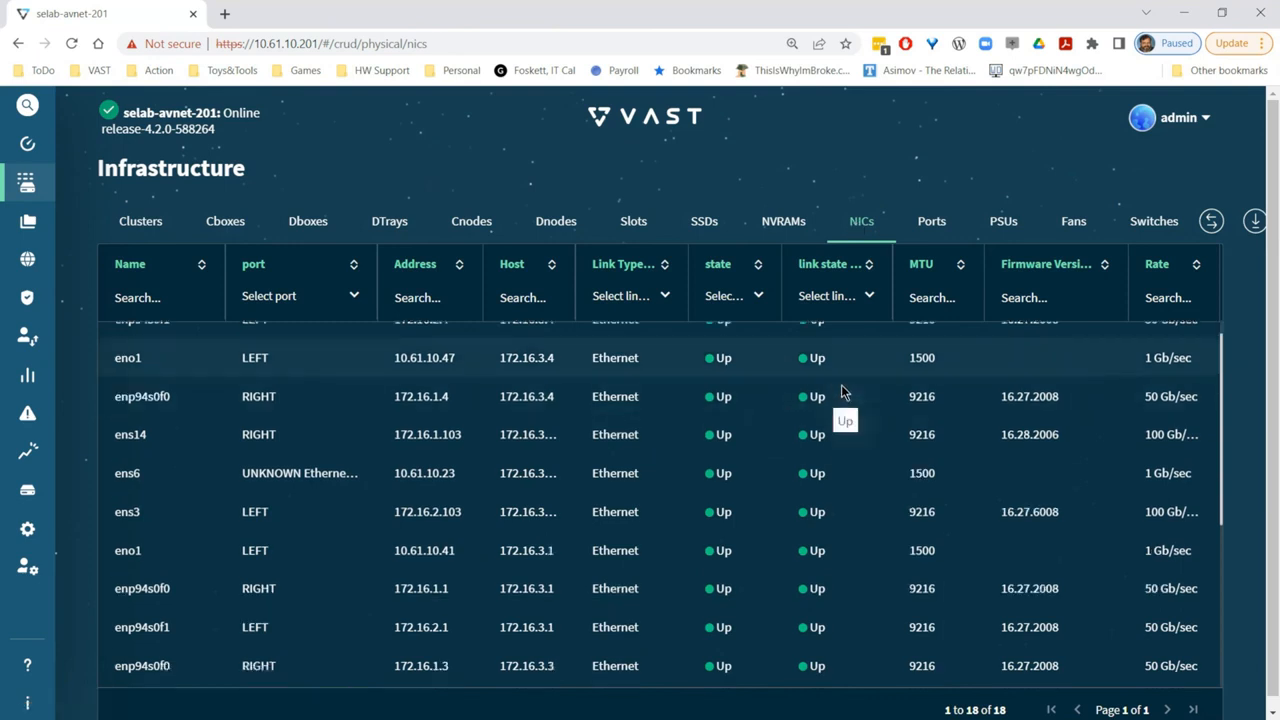
Look through the fans list with its speeds and locations, and display the DNodes list
{"action": "left_click", "coordinate": [1067, 222]}
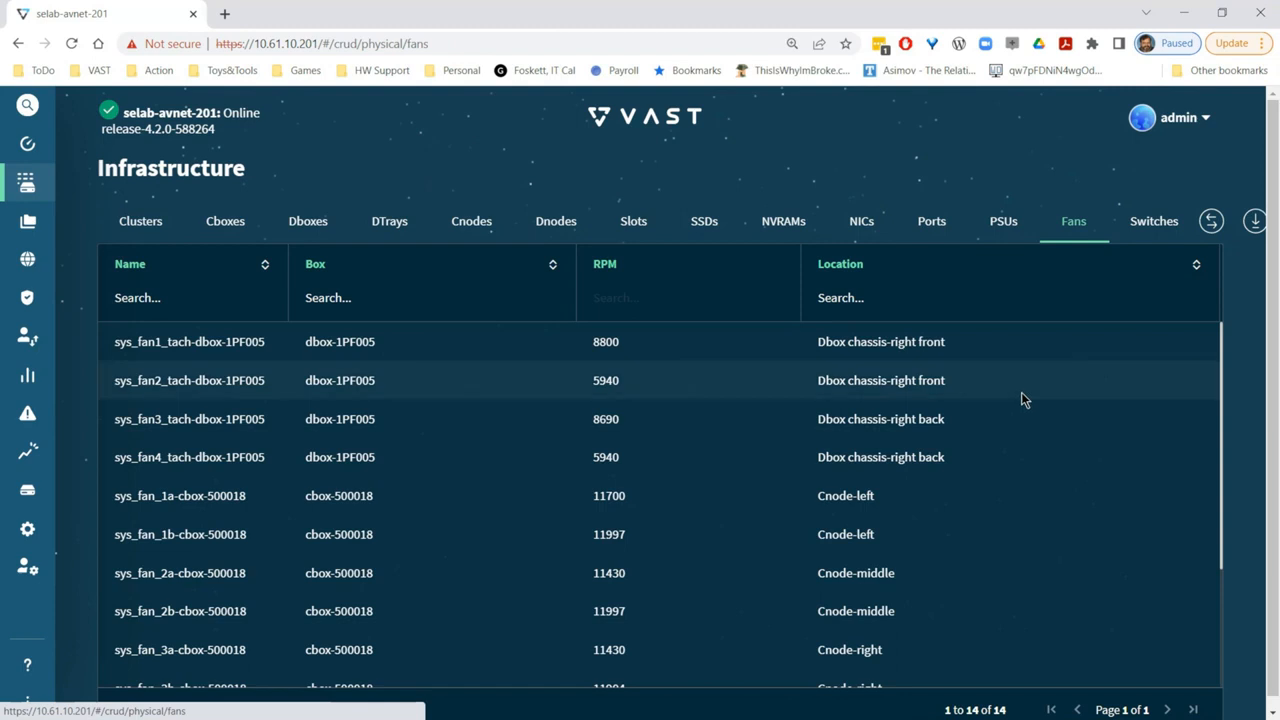
{"action": "scroll", "coordinate": [1030, 416], "scroll_direction": "down", "scroll_amount": 2}
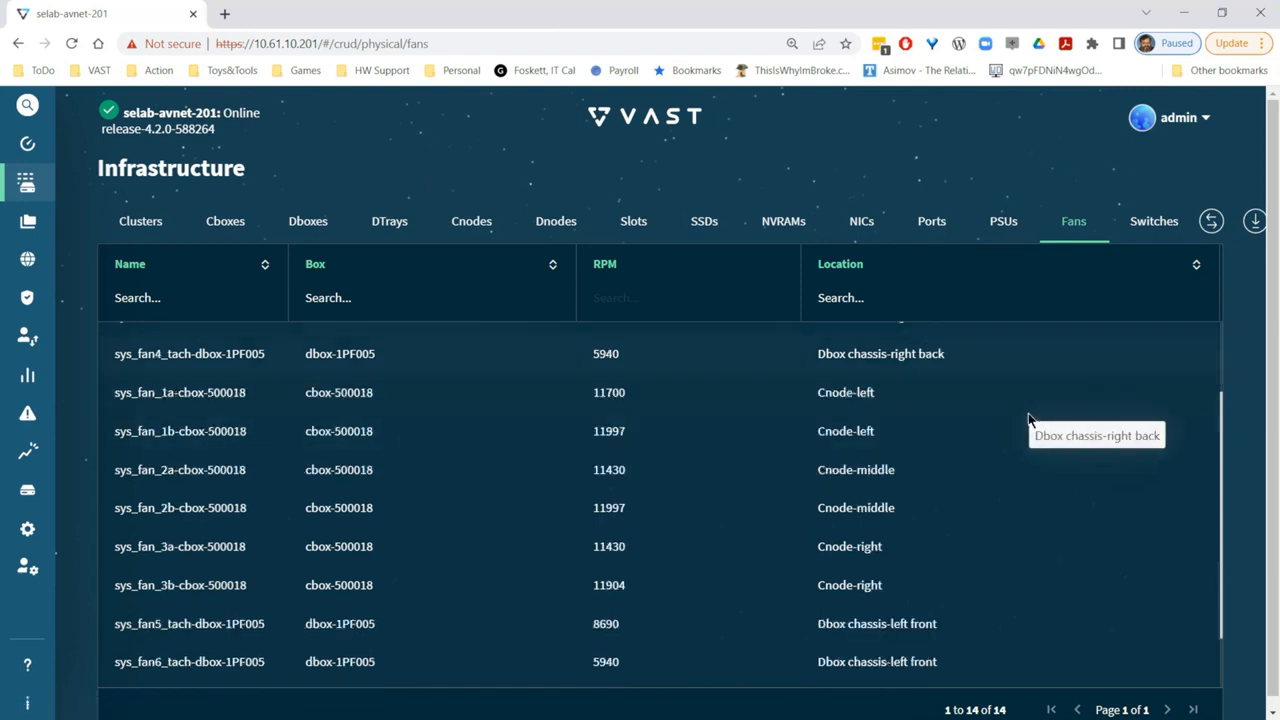
{"action": "scroll", "coordinate": [1016, 420], "scroll_direction": "up", "scroll_amount": 1}
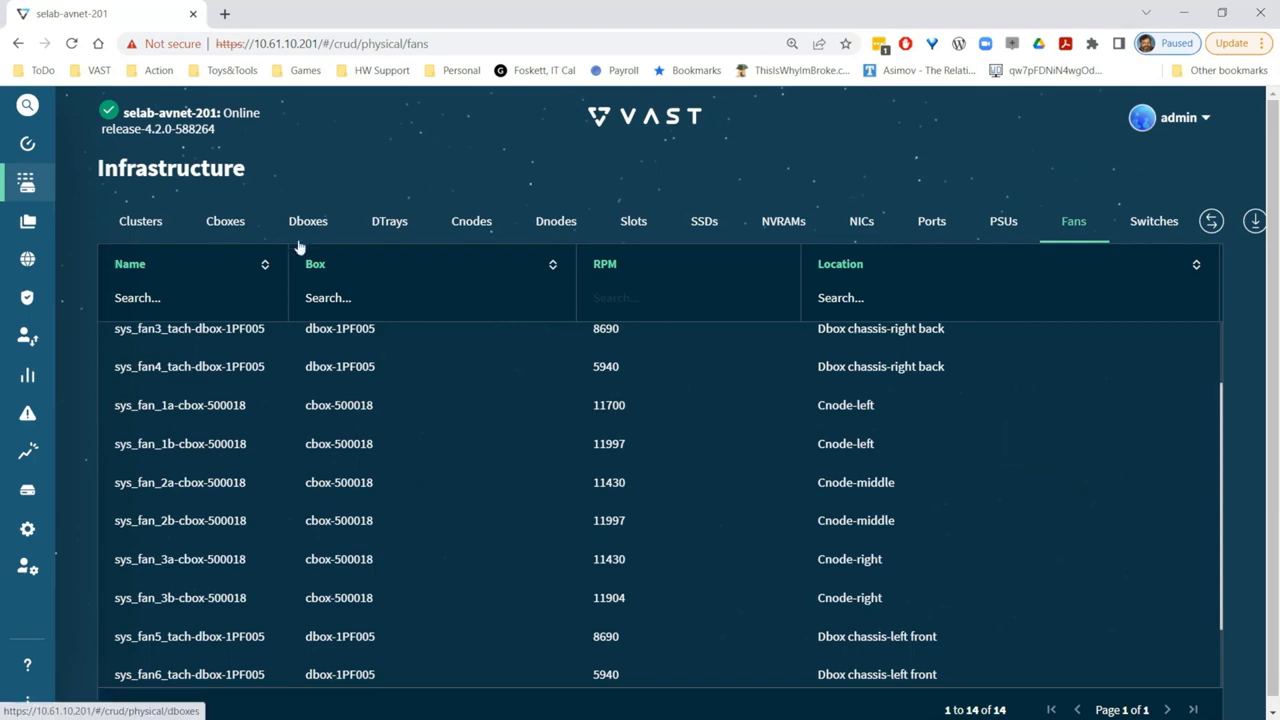
{"action": "left_click", "coordinate": [556, 225]}
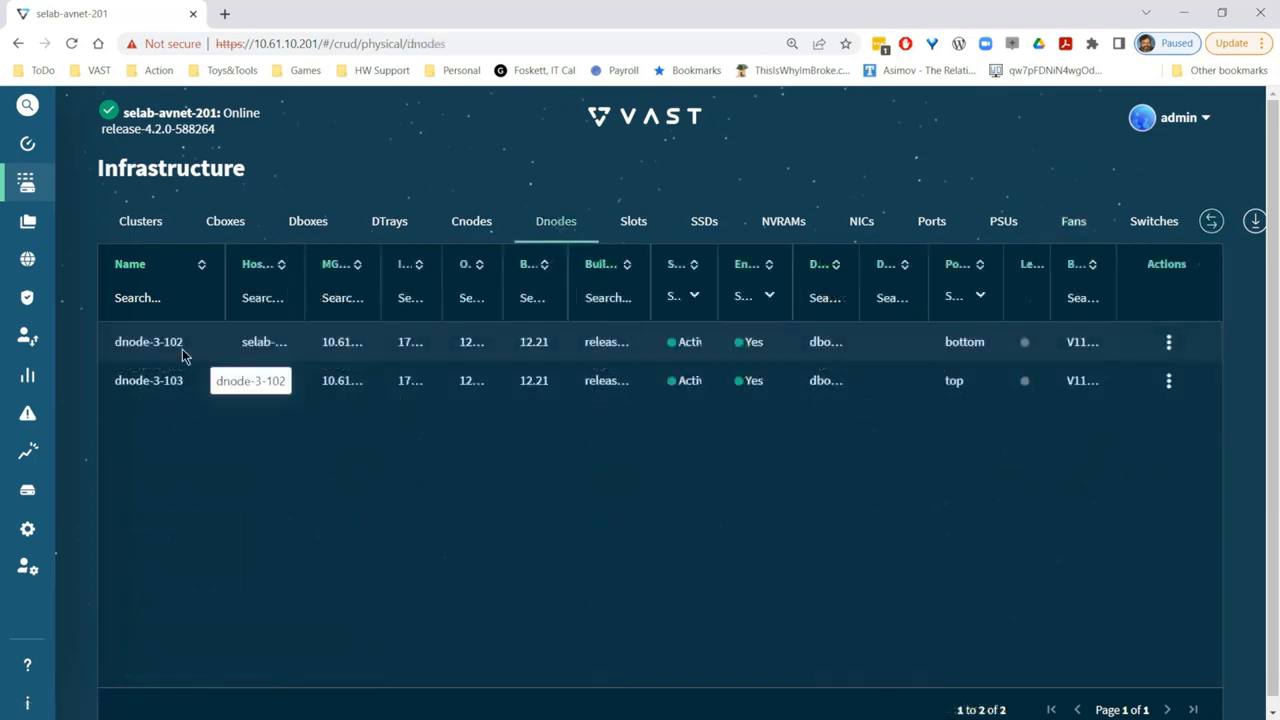
Open the hardware layout of dbox-1PF005 and view the enclosure from the back and from its right side
{"action": "left_click", "coordinate": [182, 349]}
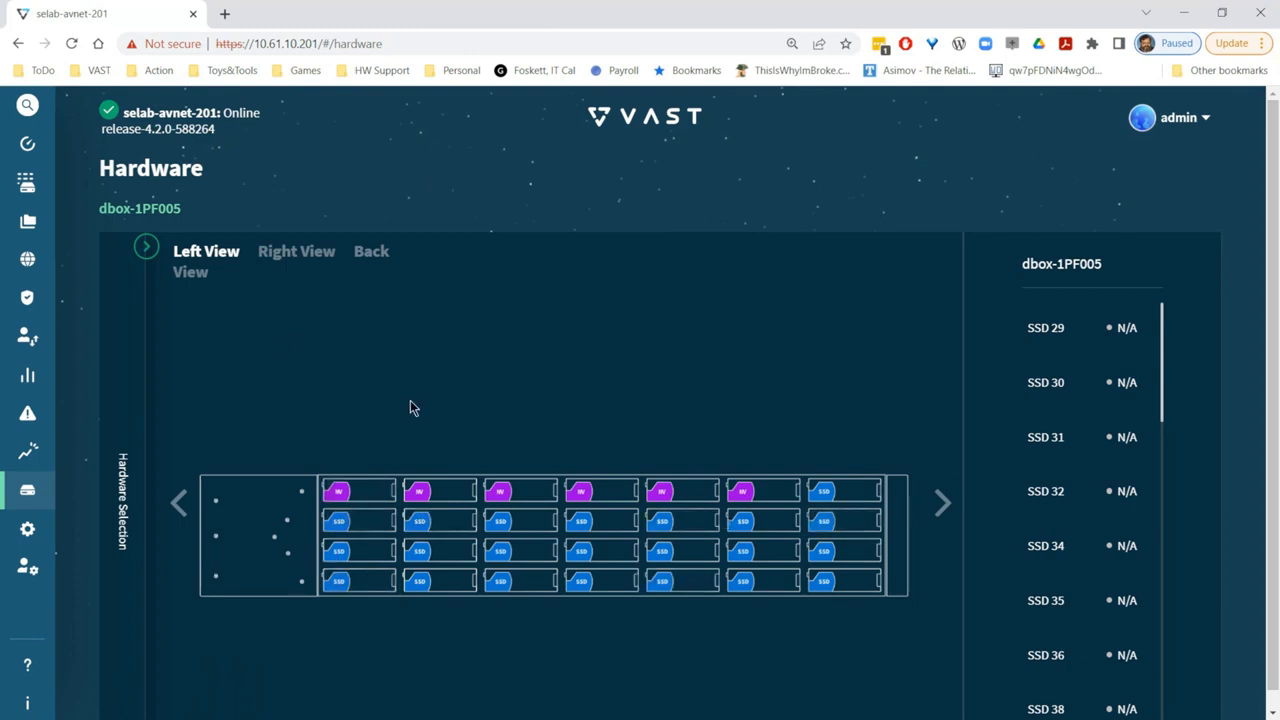
{"action": "left_click", "coordinate": [380, 251]}
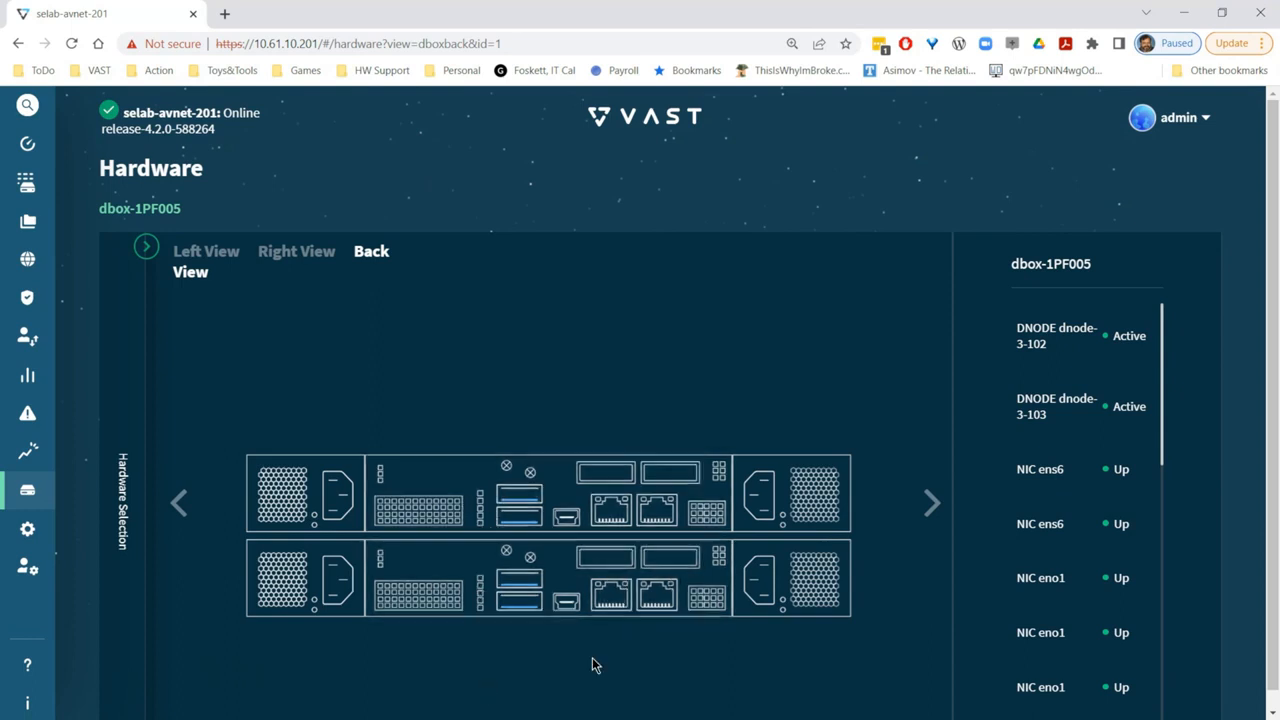
{"action": "left_click", "coordinate": [296, 251]}
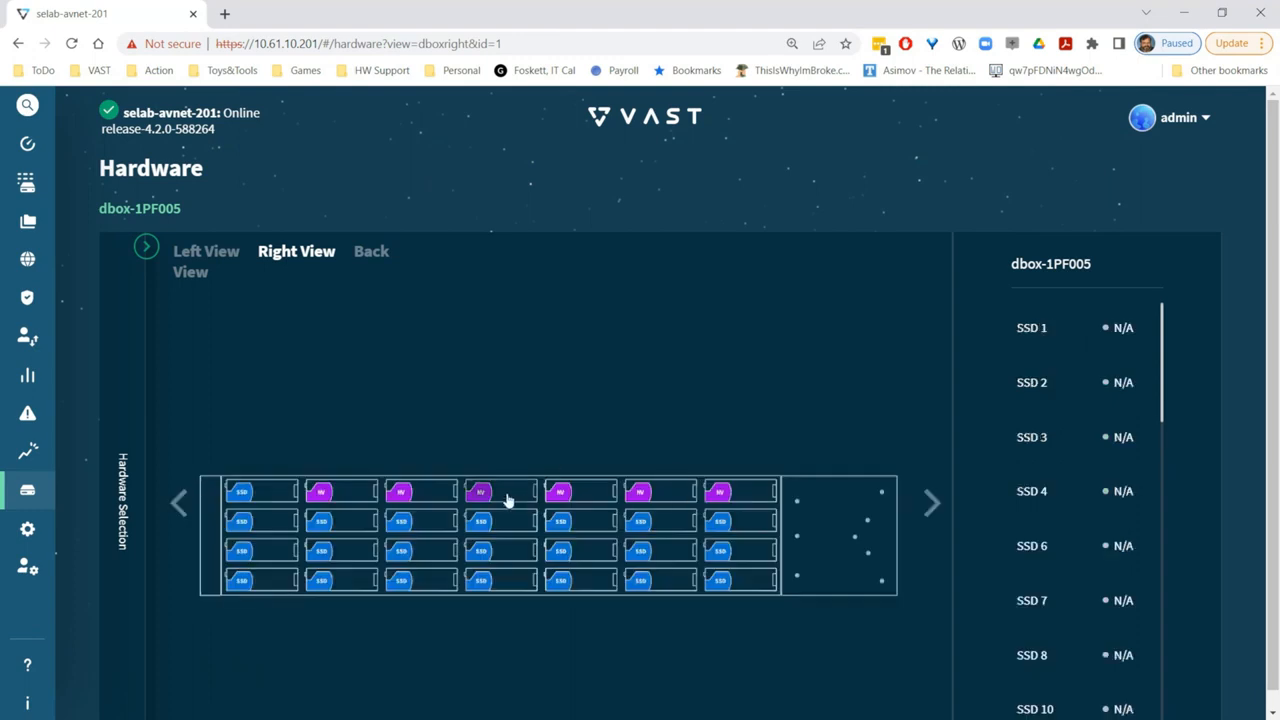
Select the NVRAM in slot 13 of dbox-1PF005 and switch its locator LED on and back off
{"action": "left_click", "coordinate": [507, 500]}
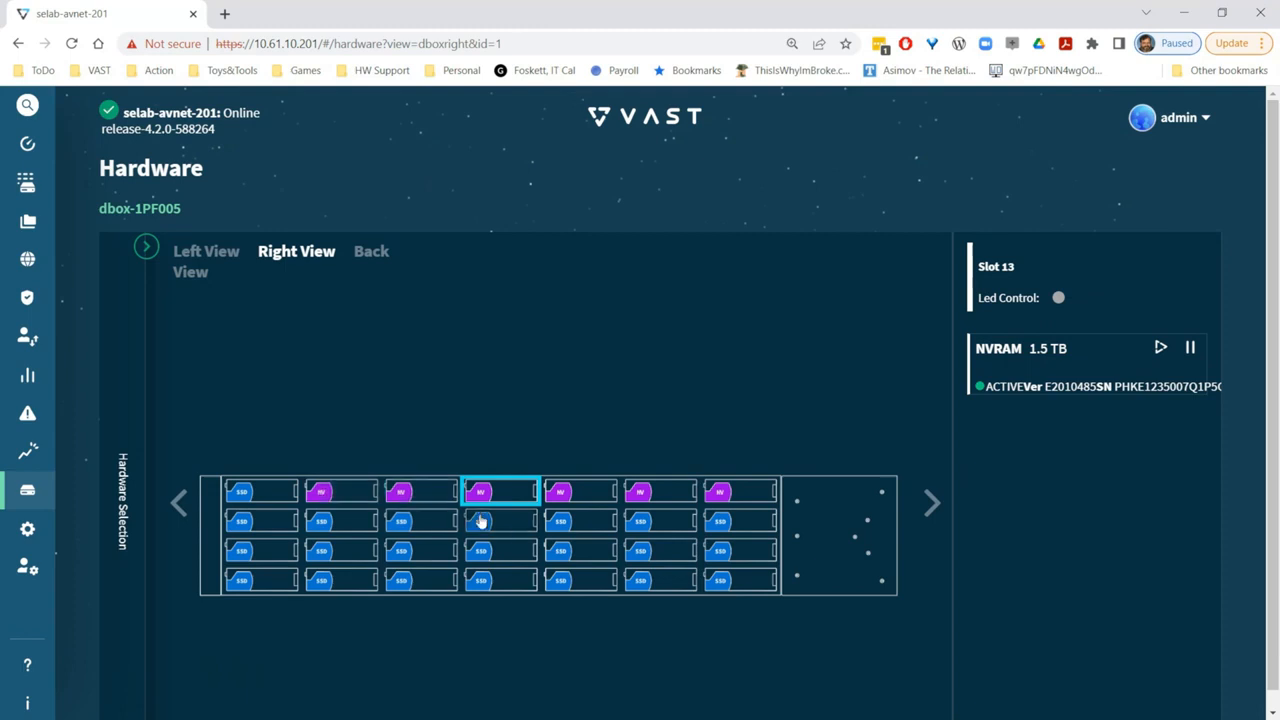
{"action": "left_click", "coordinate": [1058, 297]}
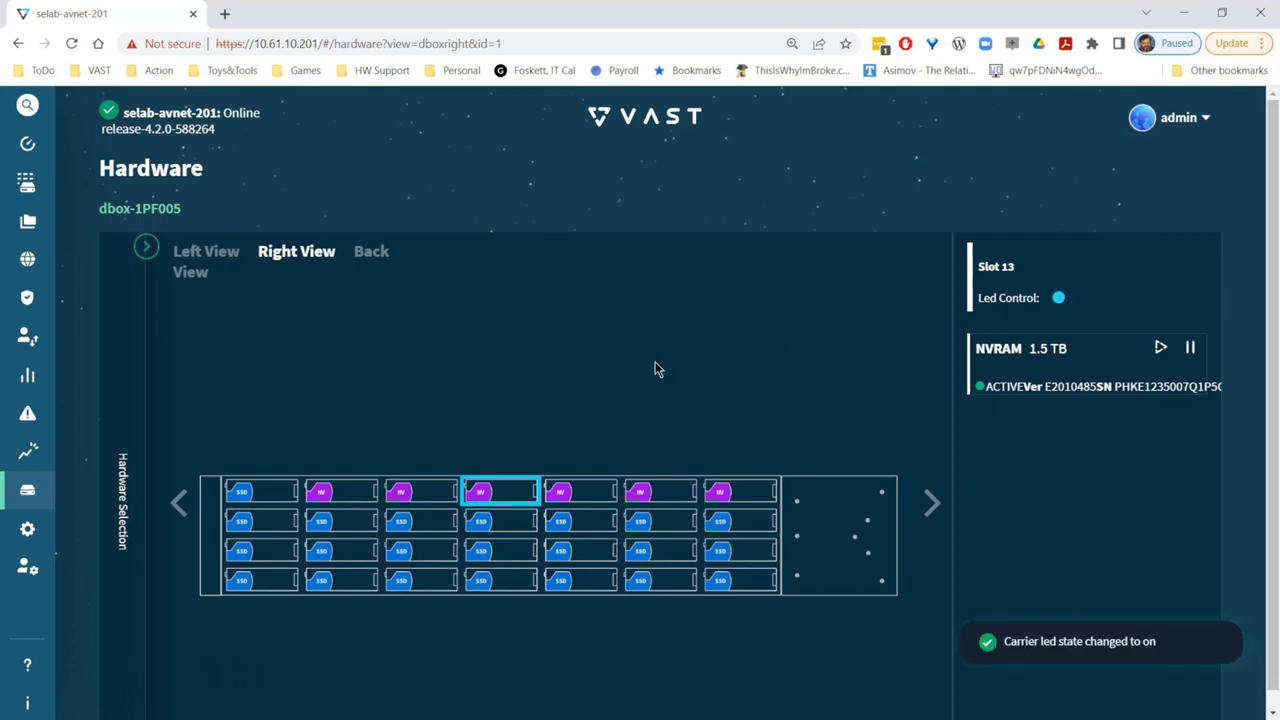
{"action": "left_click", "coordinate": [1060, 302]}
Look at the list of selectable hardware, look over the interface's main sections and return to the cluster dashboard
{"action": "left_click", "coordinate": [146, 247]}
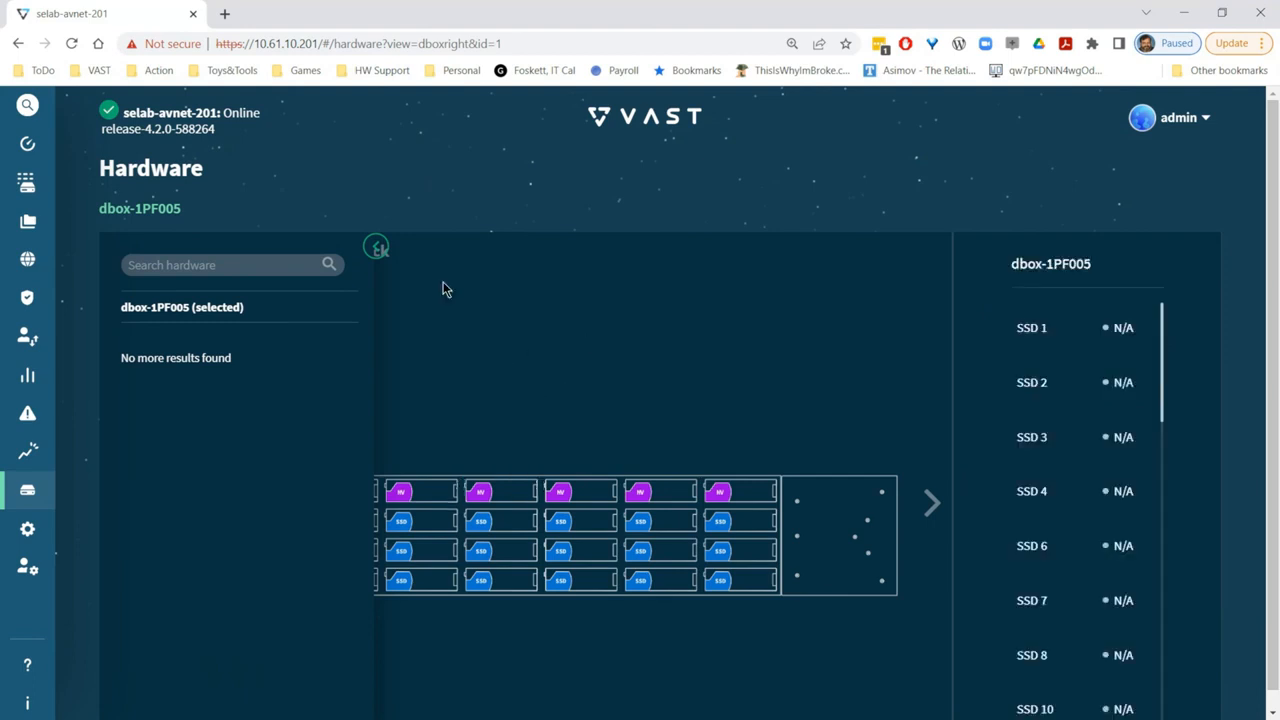
{"action": "mouse_move", "coordinate": [25, 333]}
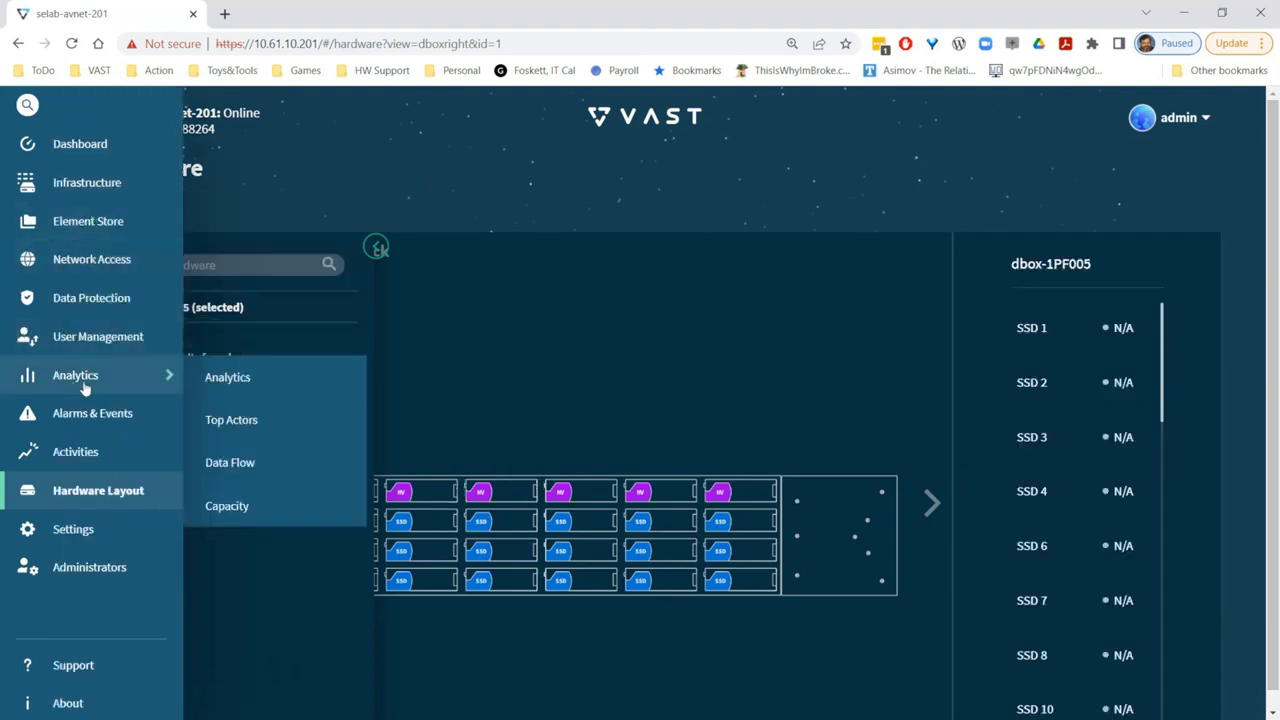
{"action": "mouse_move", "coordinate": [93, 423]}
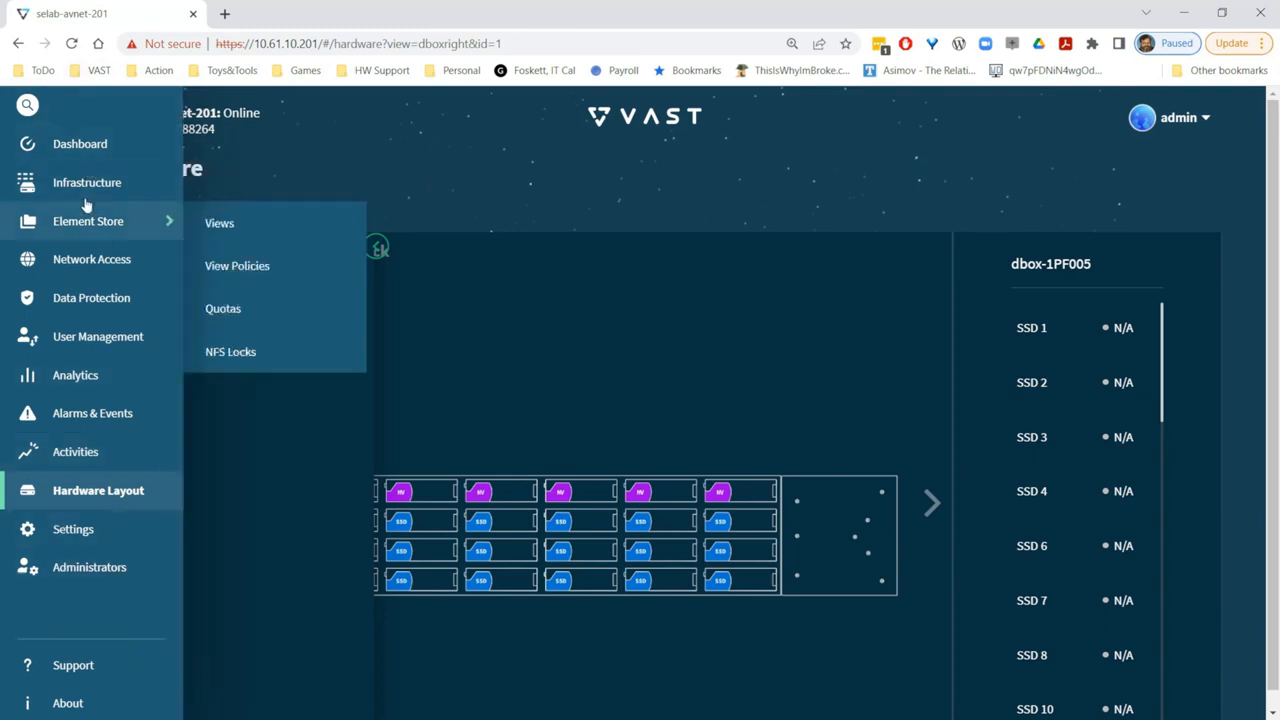
{"action": "mouse_move", "coordinate": [83, 222]}
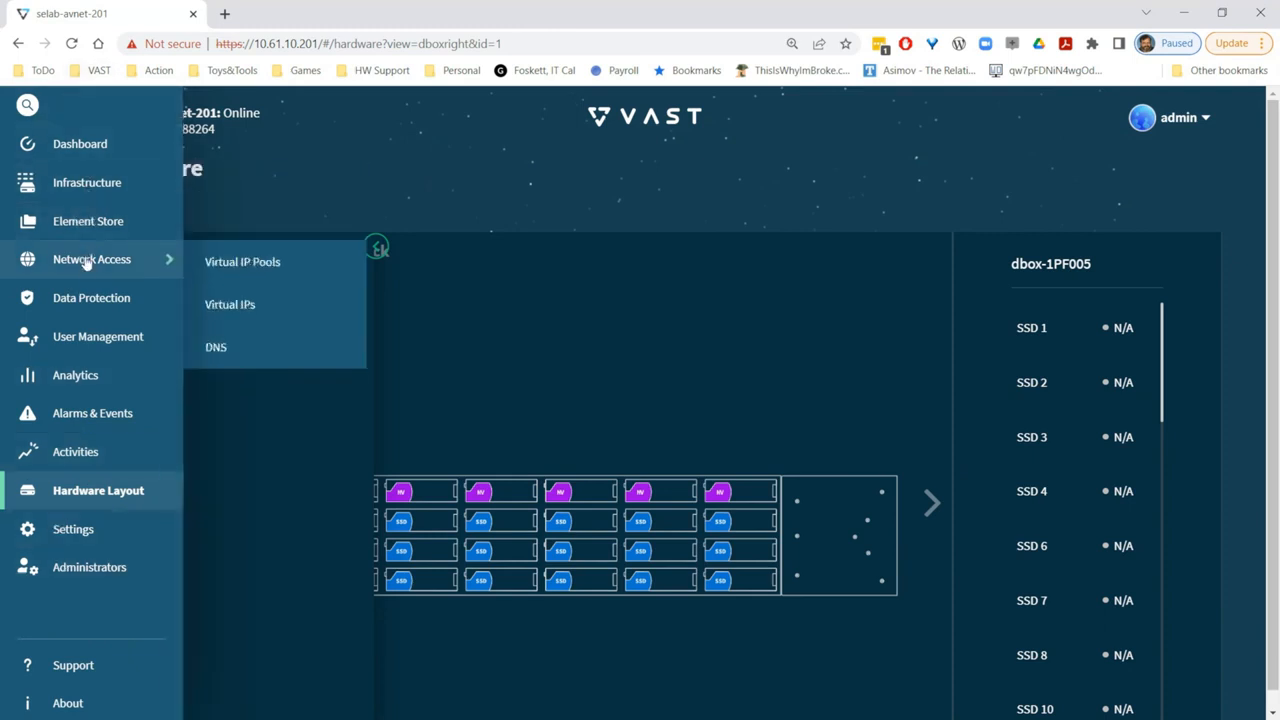
{"action": "left_click", "coordinate": [79, 145]}
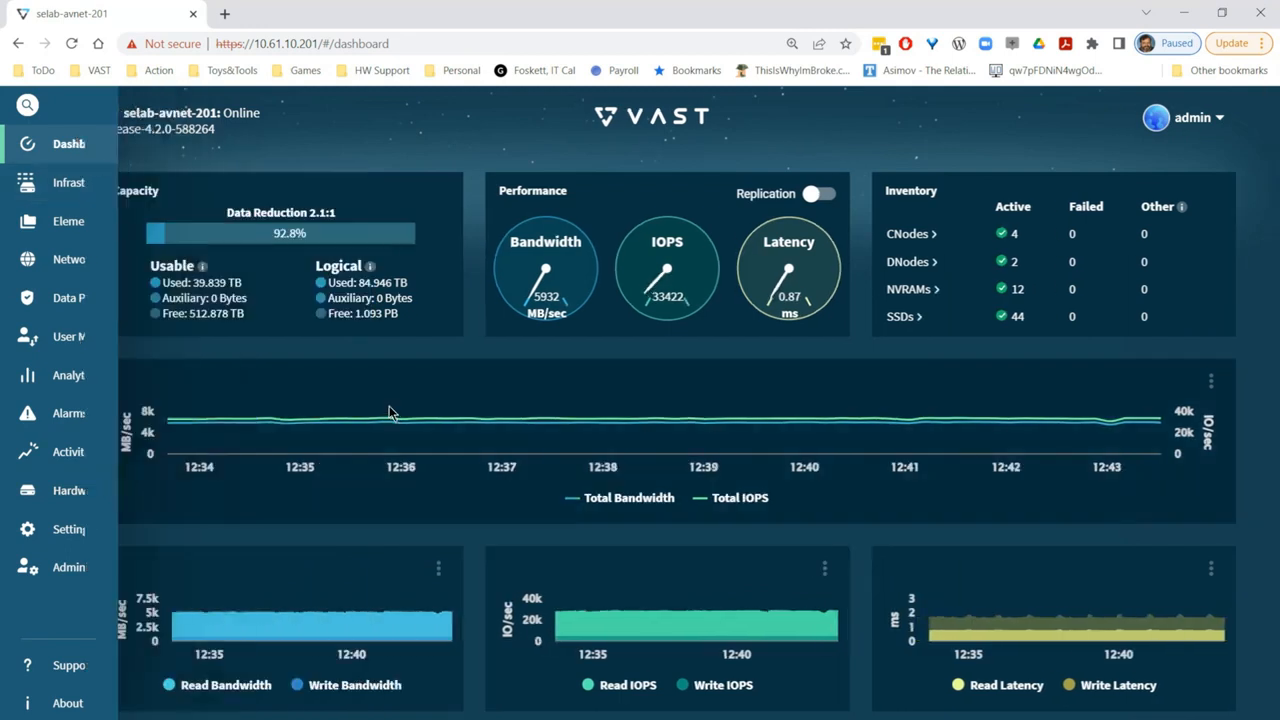